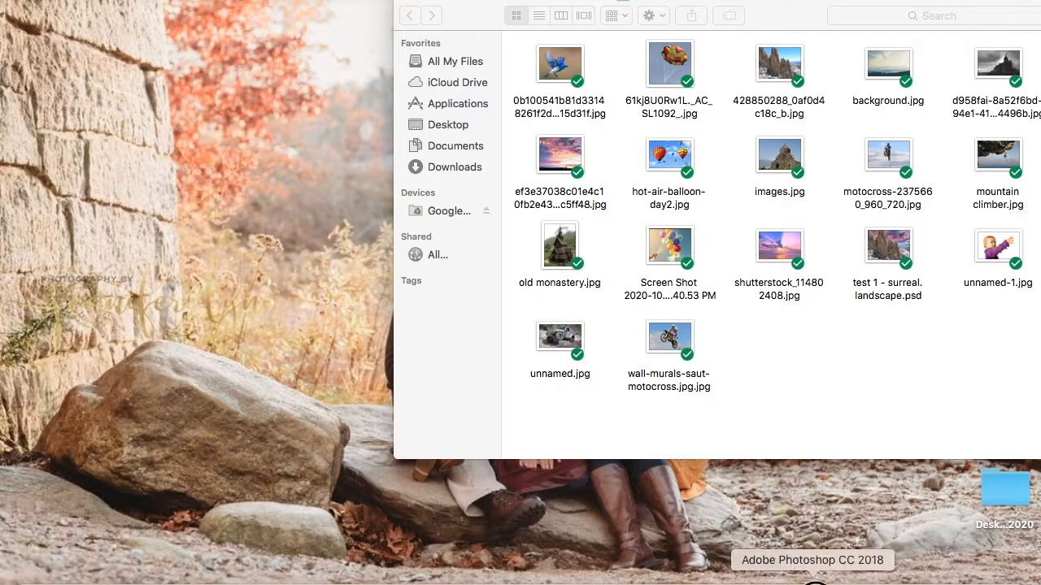
- Create a new landscape document 12 x 8 inches at 300 pixels/inch from the custom preset
left_click(145, 0)
left_click(162, 1)
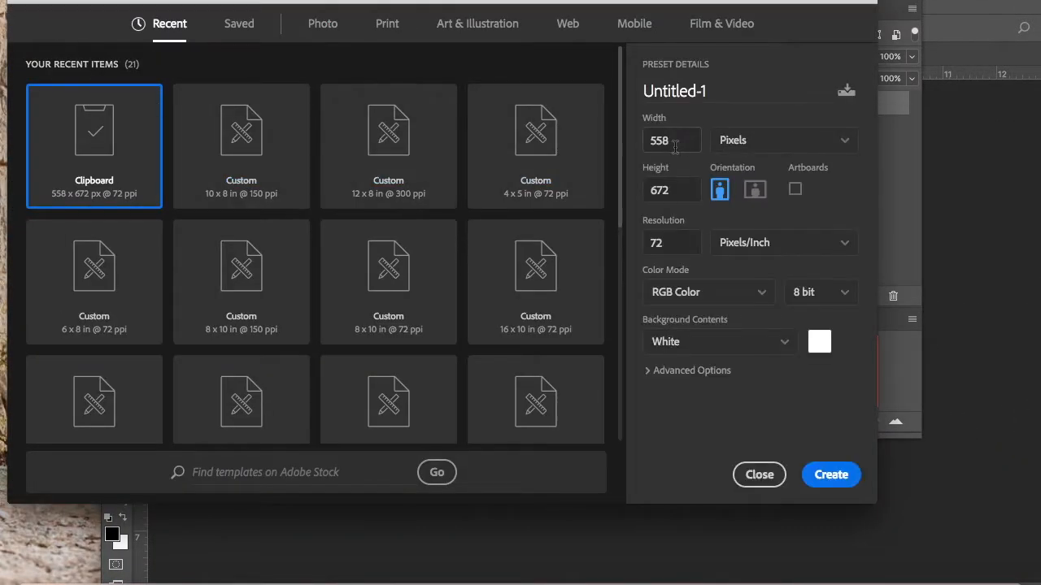
left_click(389, 154)
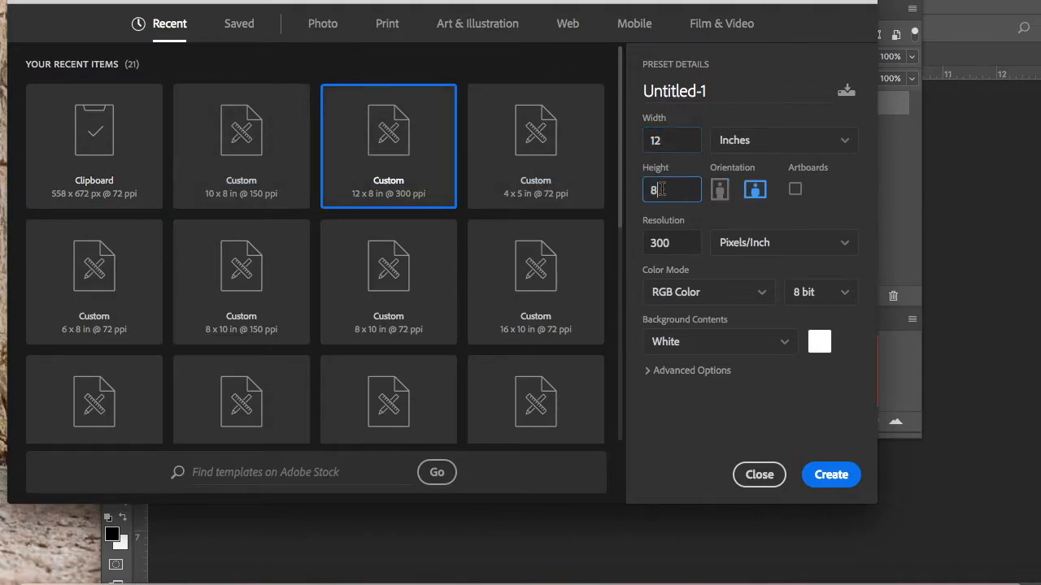
double_click(671, 241)
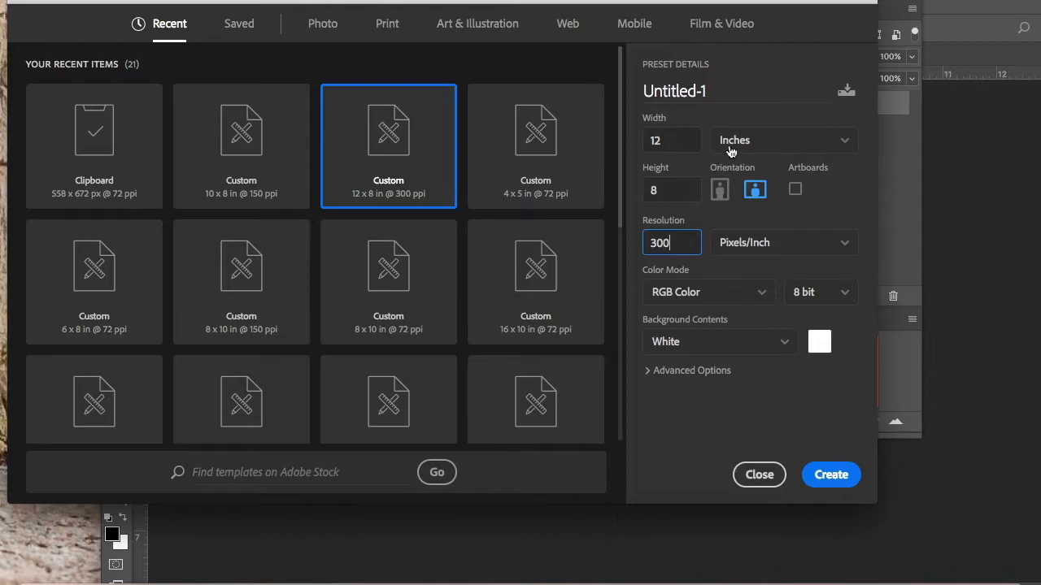
left_click(821, 152)
left_click(753, 202)
left_click(831, 475)
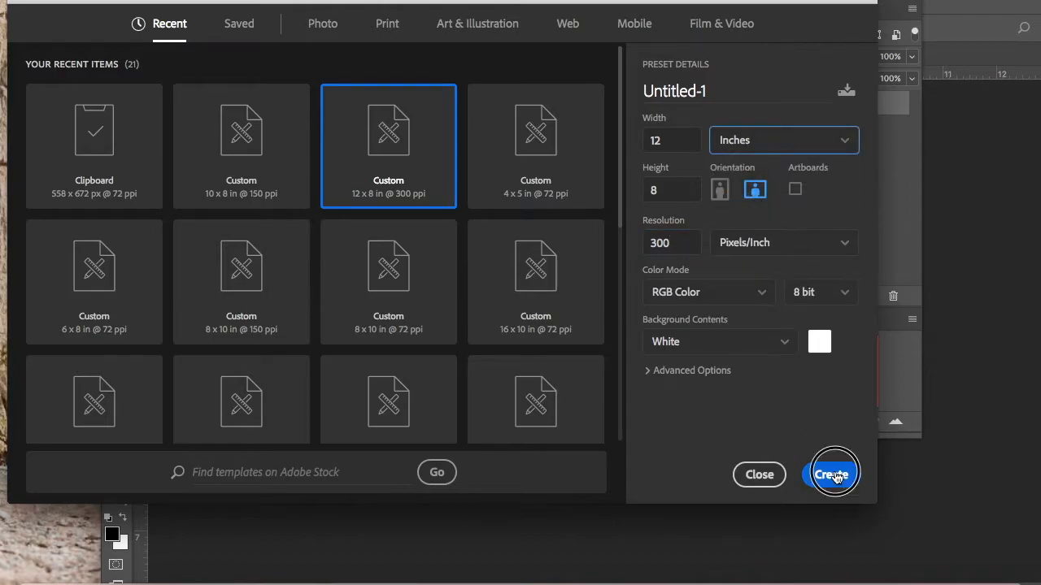
- Place the shutterstock sunset sky image into the new document and scale it to fill the canvas
left_click_drag(832, 424, 827, 424)
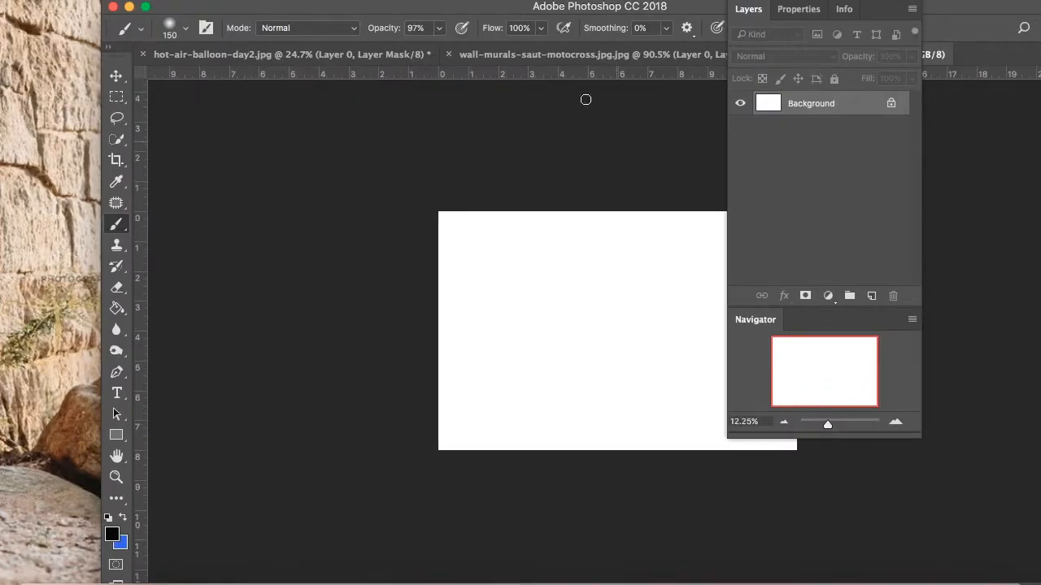
left_click_drag(495, 4, 318, 0)
left_click(983, 375)
left_click_drag(776, 246, 340, 307)
mouse_move(258, 202)
left_mouse_down()
mouse_move(187, 136)
mouse_move(238, 188)
mouse_move(176, 149)
mouse_move(267, 260)
mouse_move(314, 285)
mouse_move(131, 132)
left_mouse_up()
key("Return")
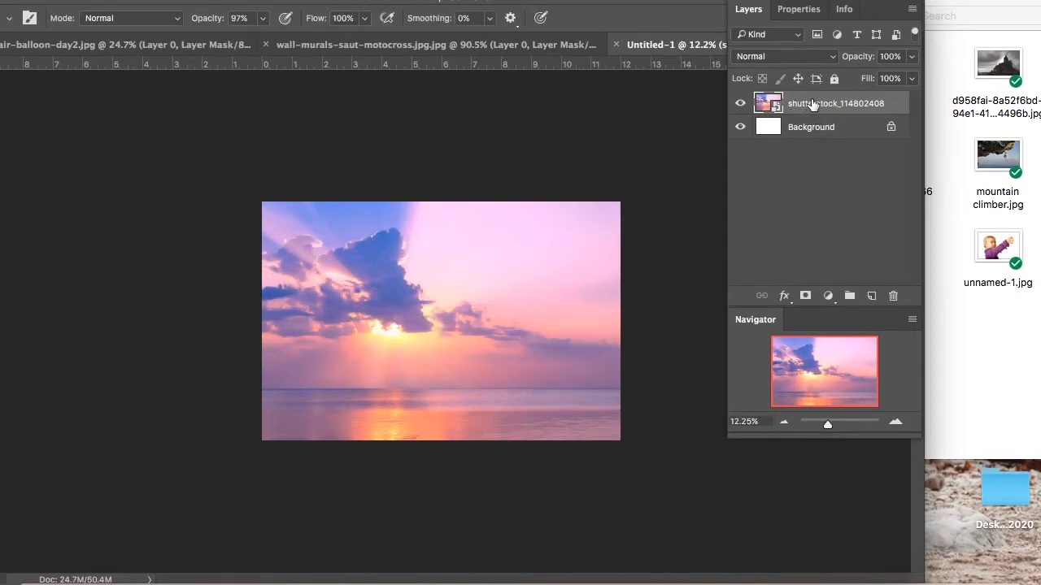
- Rename the placed sunset layer as sky
double_click(814, 104)
type("sky")
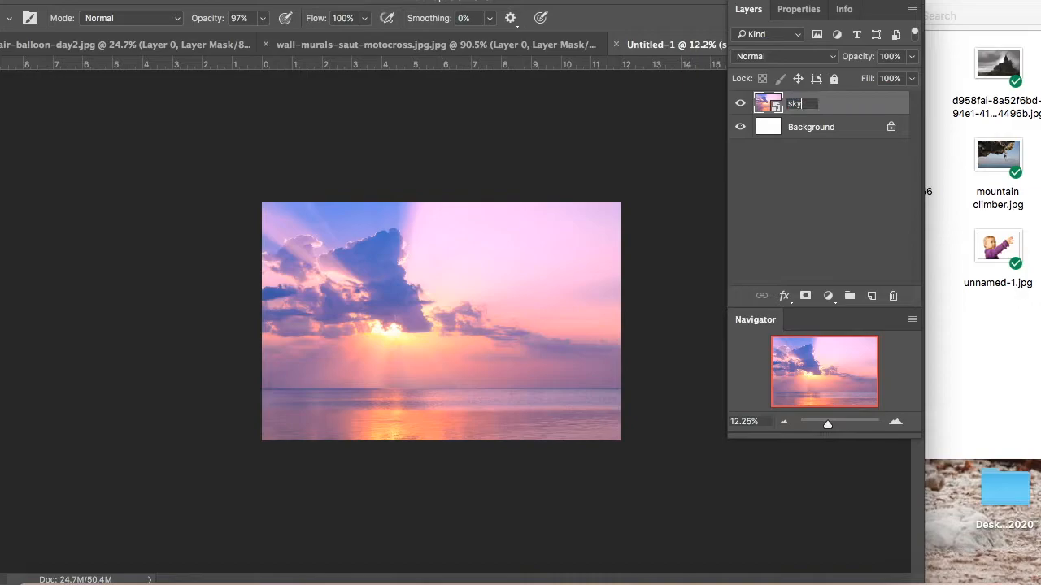
left_click(827, 179)
- Place the rocky cliff image 428850288_0af0d4c18c_b.jpg above the sky layer and enlarge it to cover the canvas
left_click(985, 325)
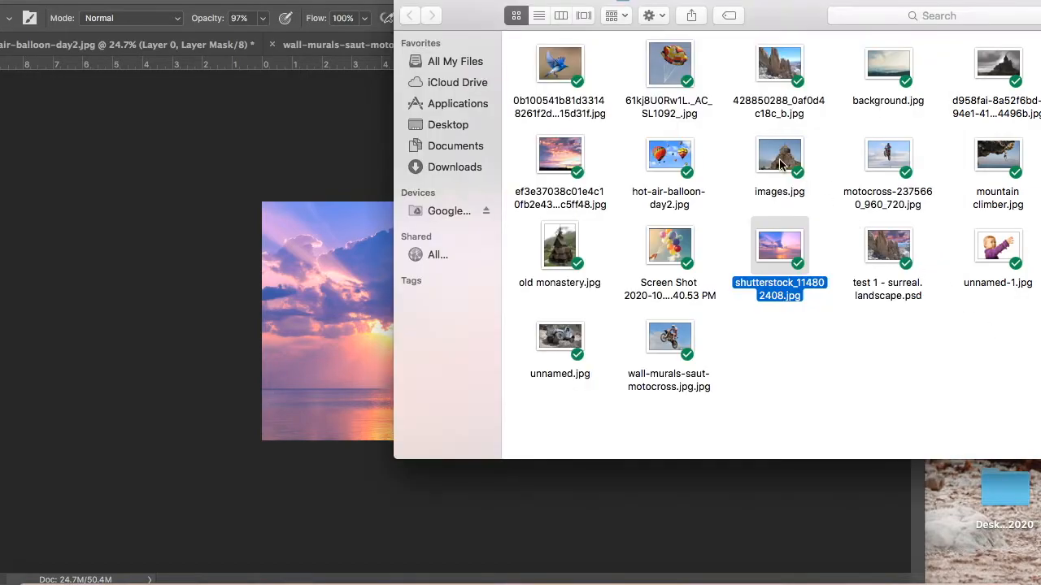
left_click_drag(779, 63, 335, 302)
left_click_drag(580, 439, 630, 455)
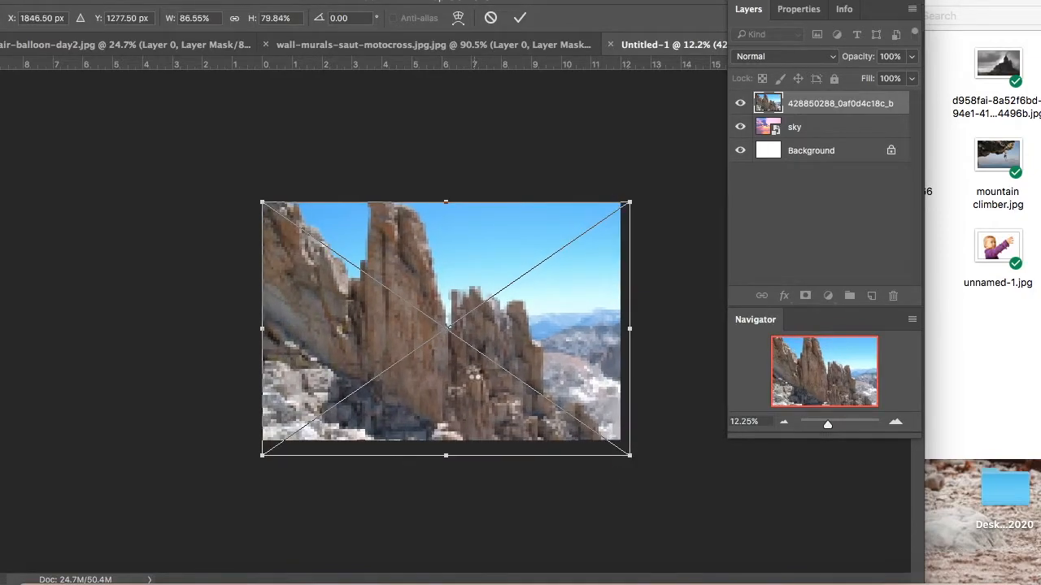
key("Return")
- Hide and show the cliff layer to compare it with the sky layer beneath
left_click_drag(827, 427, 832, 425)
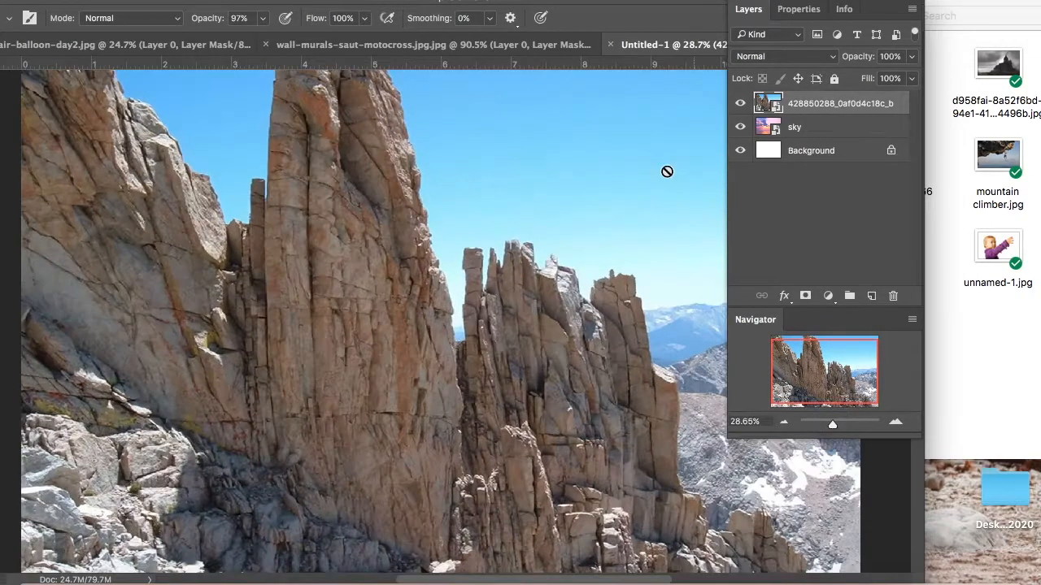
left_click(740, 104)
left_click(740, 103)
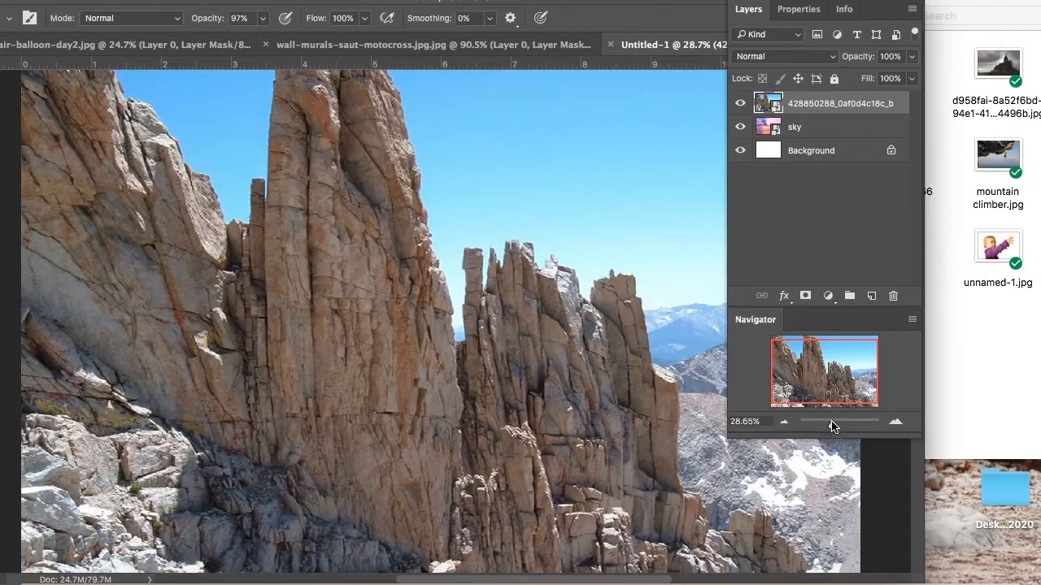
left_click_drag(833, 427, 829, 424)
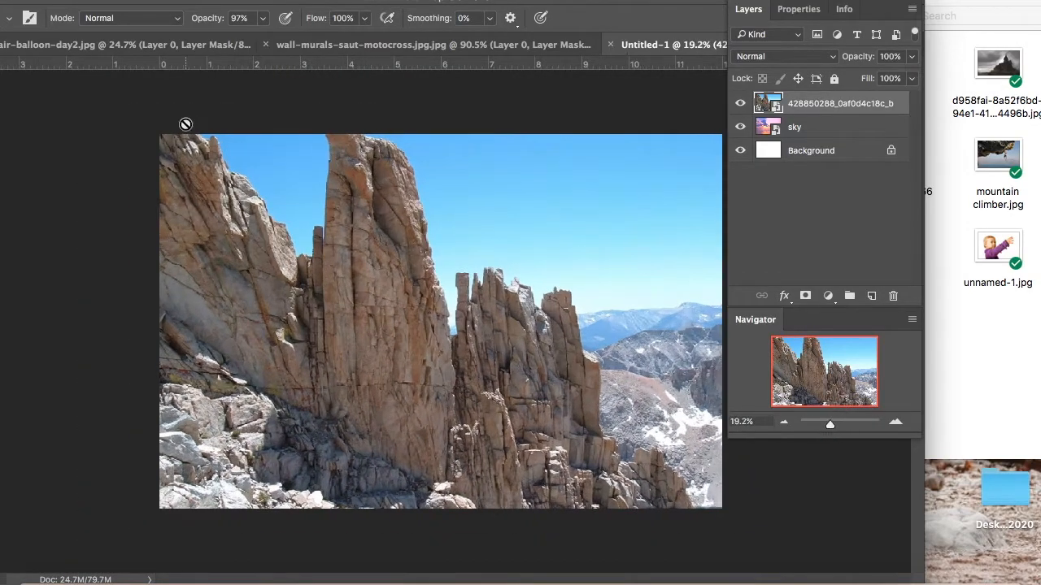
- Select the blue sky on the cliff layer with the Quick Selection tool, including the gap between the left rocks
left_click_drag(160, 4, 268, 5)
left_click_drag(763, 2, 869, 7)
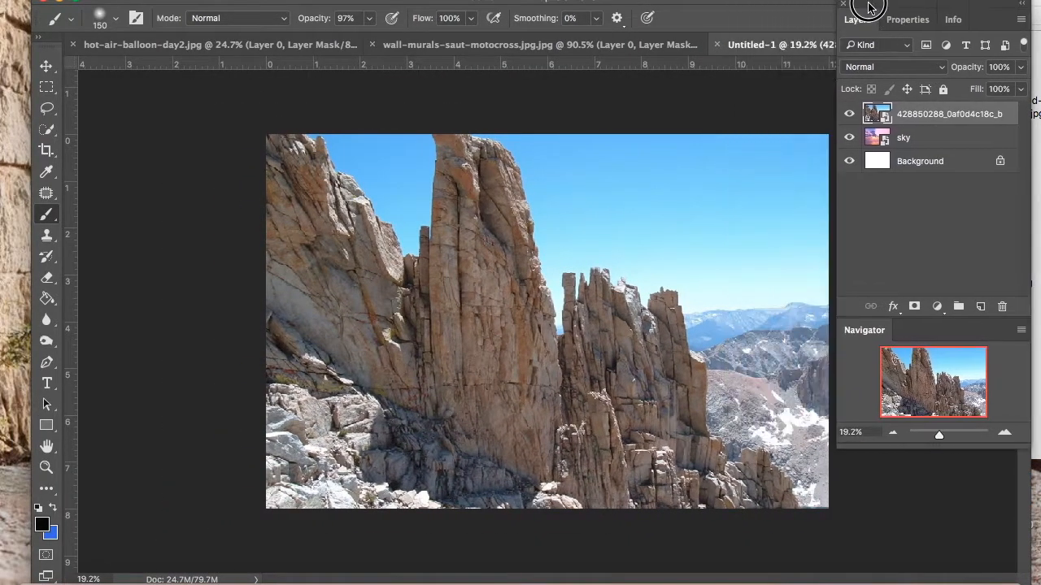
left_click_drag(50, 135, 81, 132)
left_click_drag(936, 434, 941, 434)
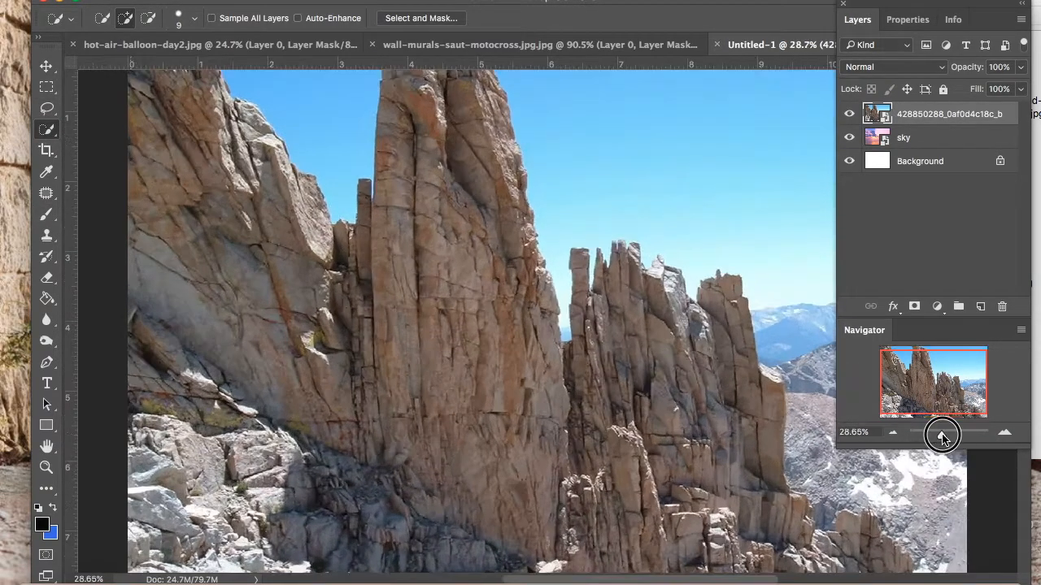
left_click(895, 371)
mouse_move(244, 71)
left_mouse_down()
mouse_move(274, 65)
mouse_move(279, 90)
mouse_move(313, 126)
left_mouse_up()
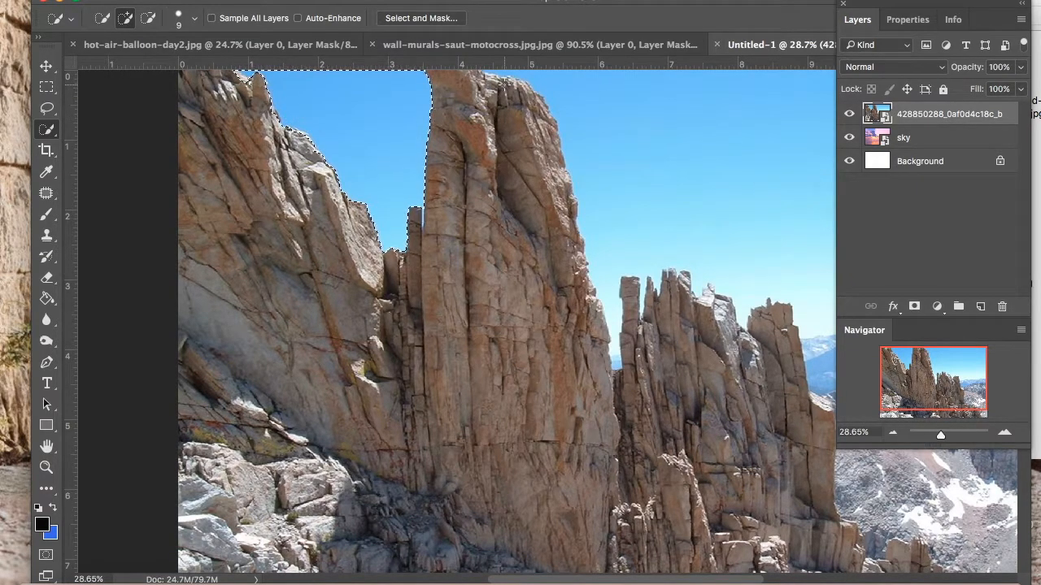
mouse_move(500, 80)
left_mouse_down()
mouse_move(601, 95)
mouse_move(619, 216)
mouse_move(635, 236)
left_mouse_up()
left_click_drag(941, 435, 936, 434)
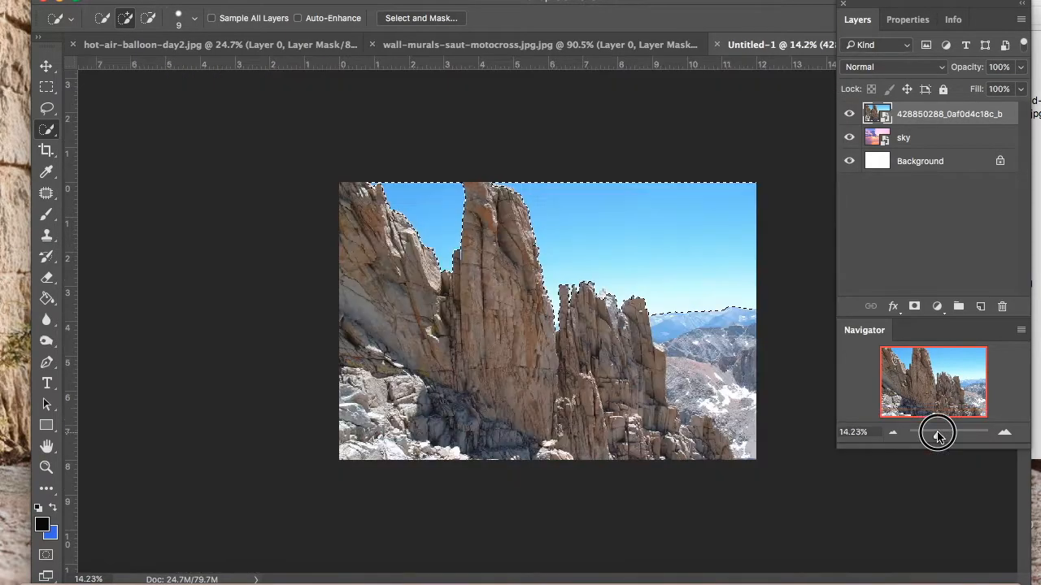
- Subtract the missed rock along the left cliff's edge from the sky selection with a size 30 selection brush
left_click_drag(935, 434, 948, 440)
left_click_drag(924, 367, 891, 354)
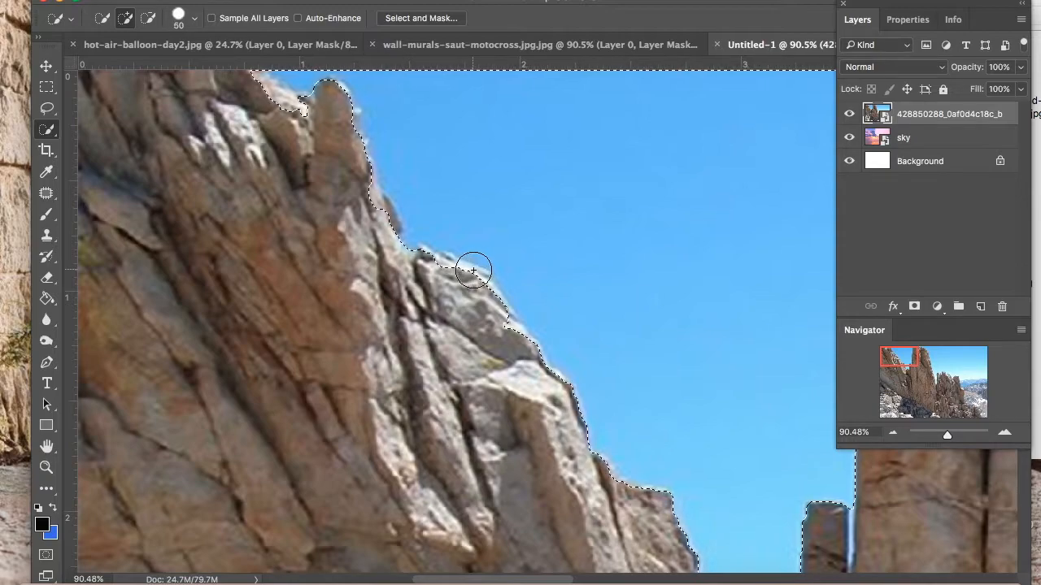
key("alt")
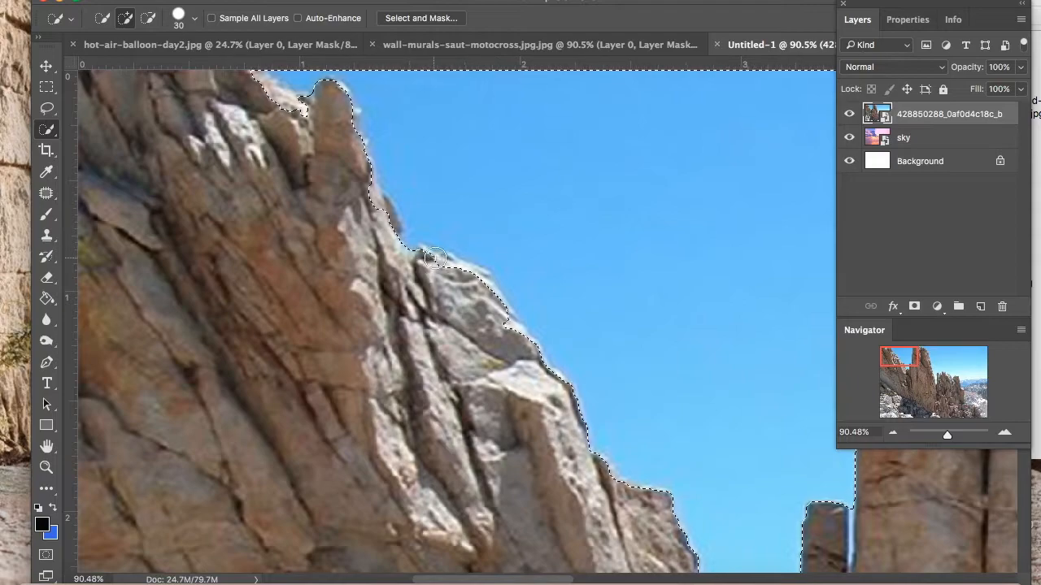
key("alt")
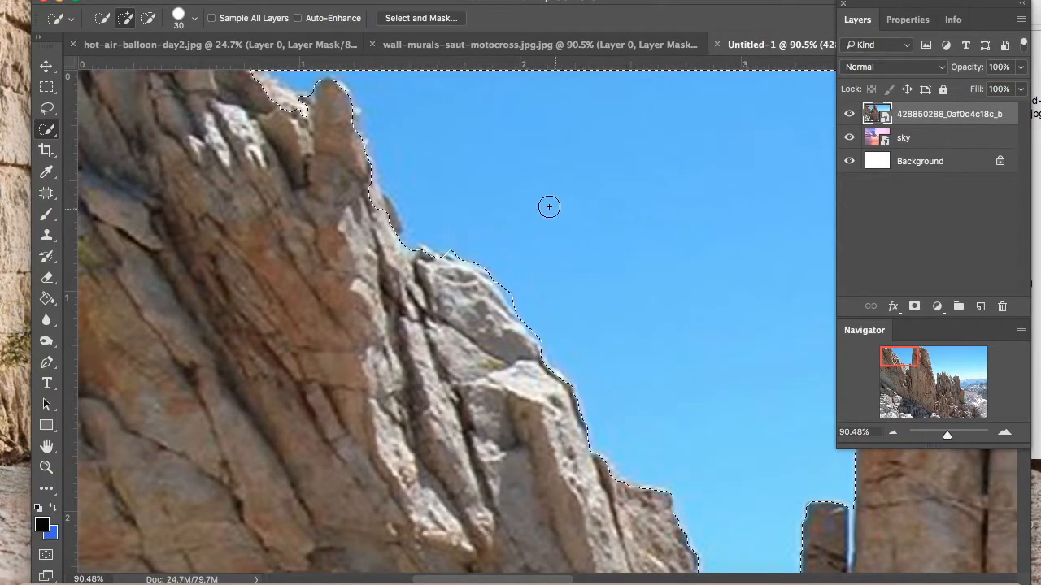
key("alt")
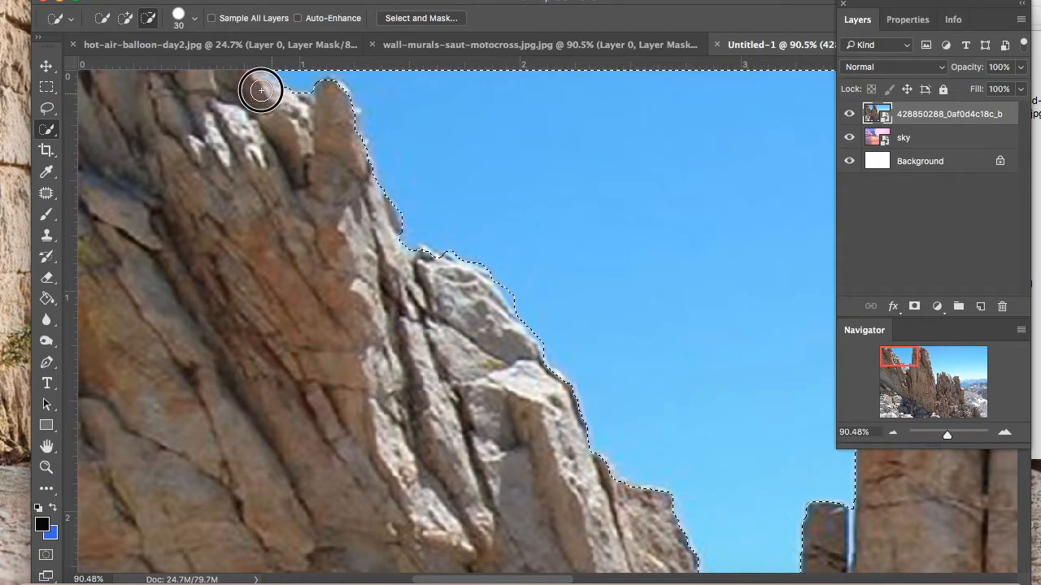
left_click(265, 92, "alt")
- Refine the sky selection around the central pillar and right-hand rock spires with a size 15 selection brush
mouse_move(893, 353)
left_mouse_down()
mouse_move(908, 355)
mouse_move(903, 365)
left_mouse_up()
key("bracketleft")
mouse_move(631, 229)
left_mouse_down()
mouse_move(630, 282)
mouse_move(631, 227)
left_mouse_up()
left_click_drag(904, 367, 950, 362)
left_click(645, 324)
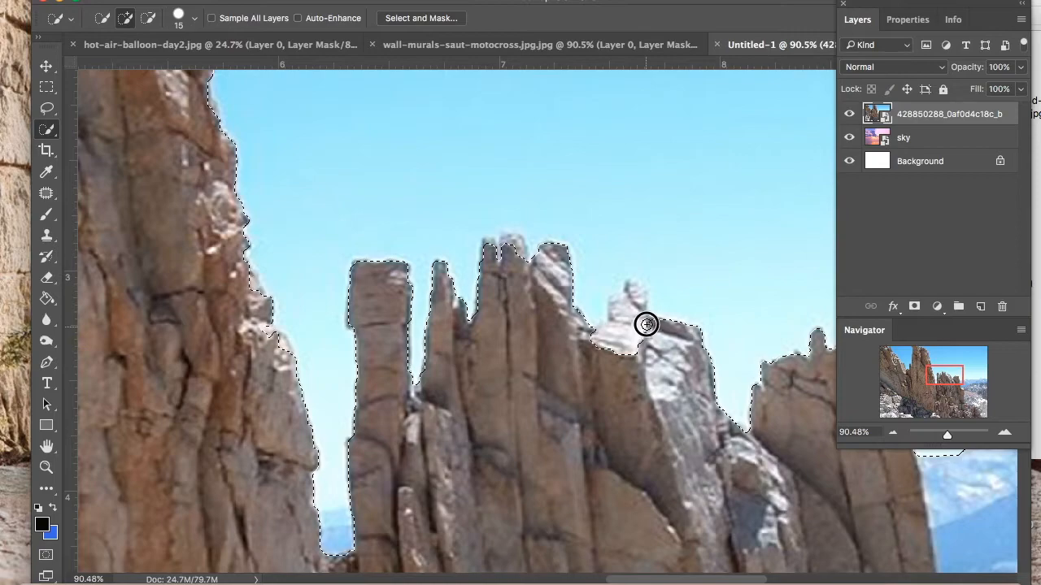
mouse_move(646, 321)
left_mouse_down()
mouse_move(639, 302)
mouse_move(620, 309)
mouse_move(618, 339)
left_mouse_up()
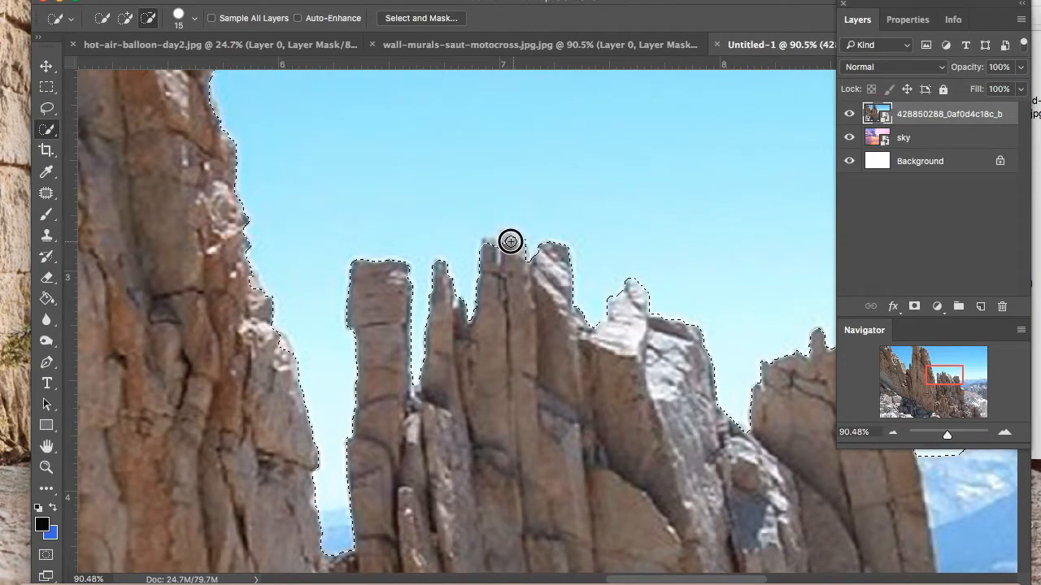
left_click_drag(946, 378, 982, 374)
- Add a layer mask to the cliff layer from the sky selection
left_click_drag(948, 436, 940, 434)
left_click_drag(725, 7, 633, 9)
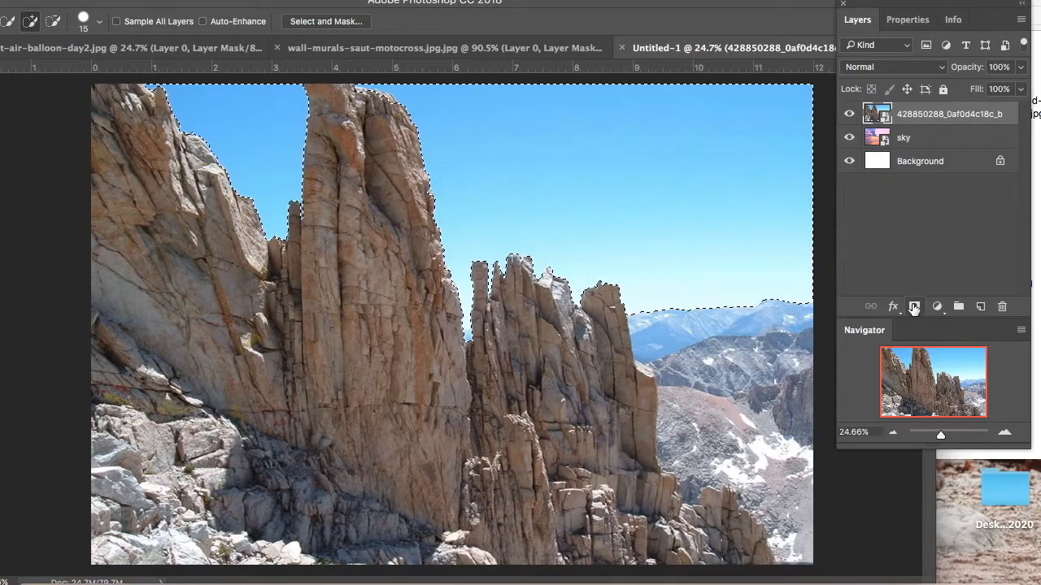
left_click(913, 308)
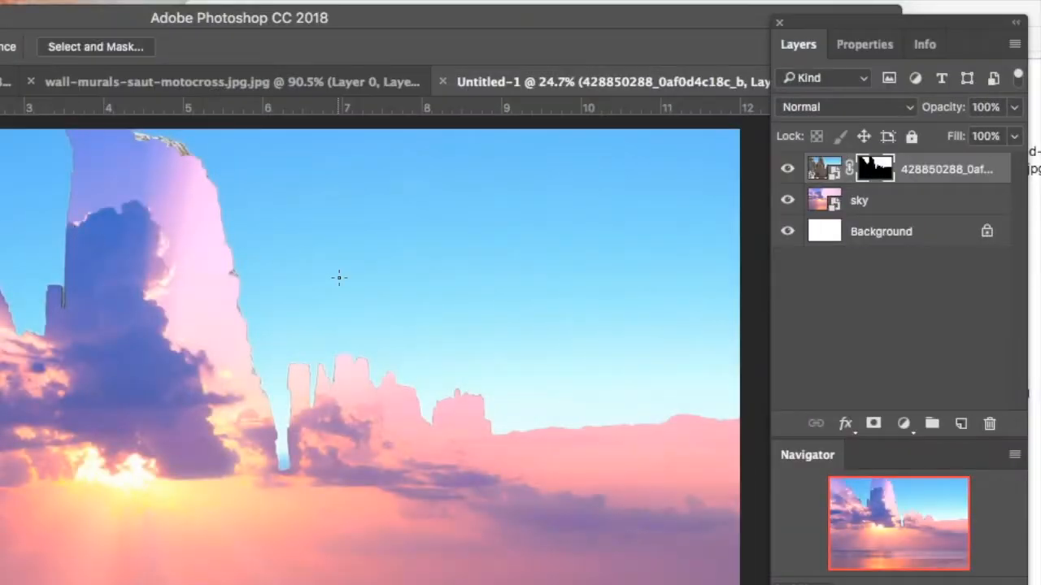
- Invert the cliff layer's mask so the rocks show instead of the blue sky, and set the mask density to 75%
double_click(876, 169)
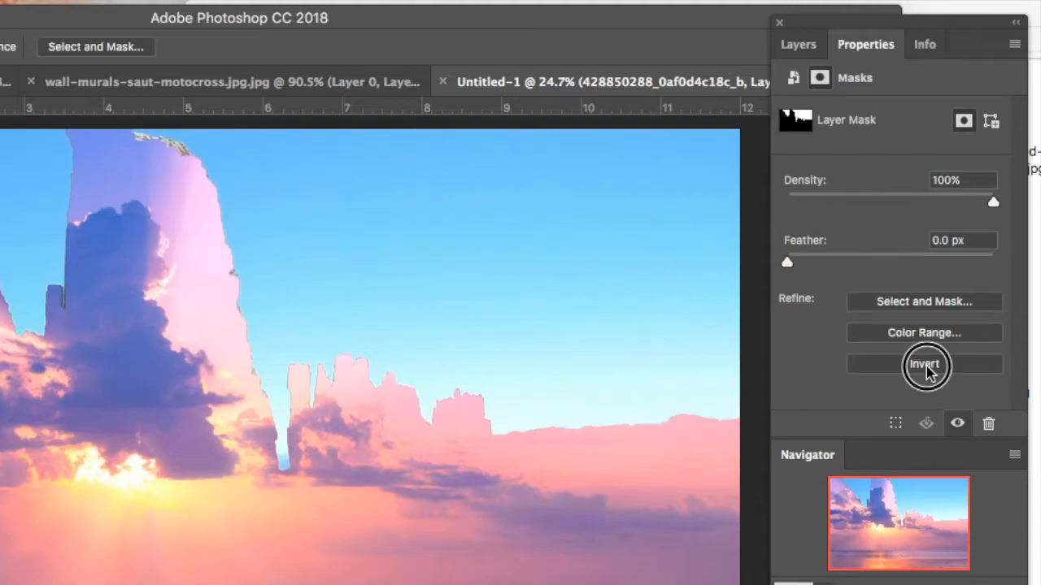
left_click(930, 372)
left_click(929, 372)
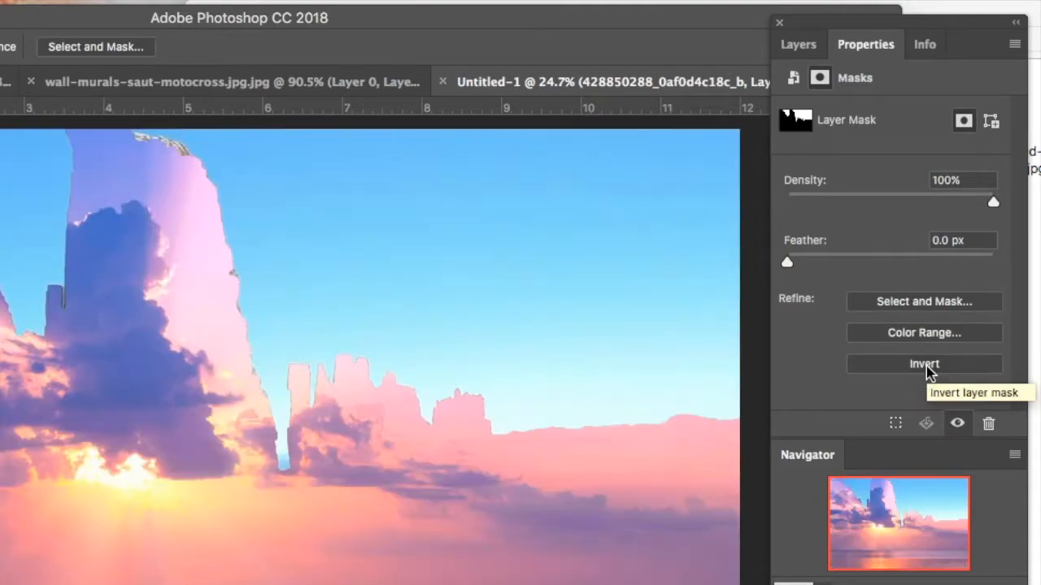
left_click(929, 371)
left_click(929, 372)
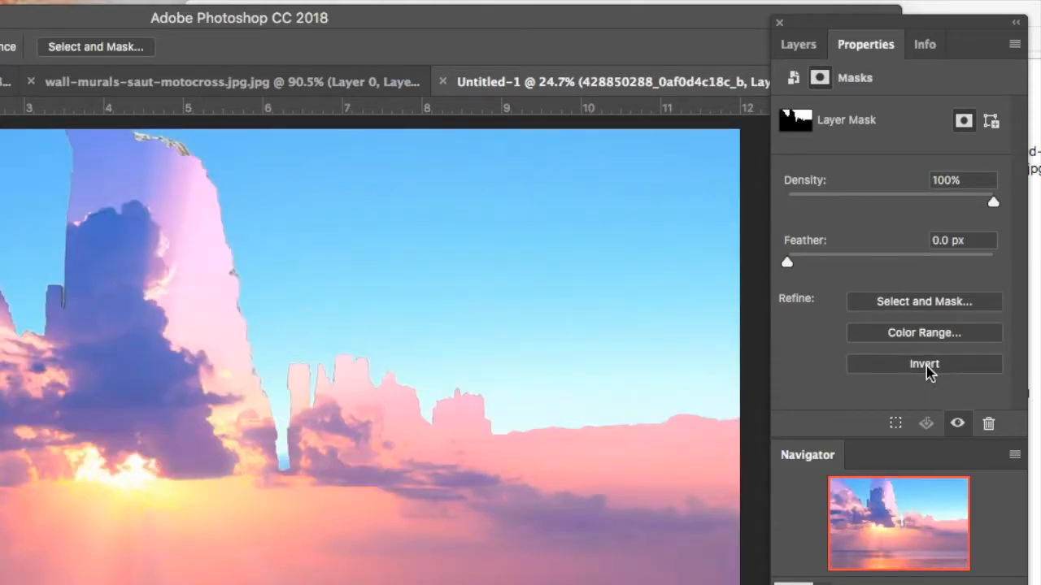
left_click(929, 371)
left_click(929, 372)
left_click(913, 370)
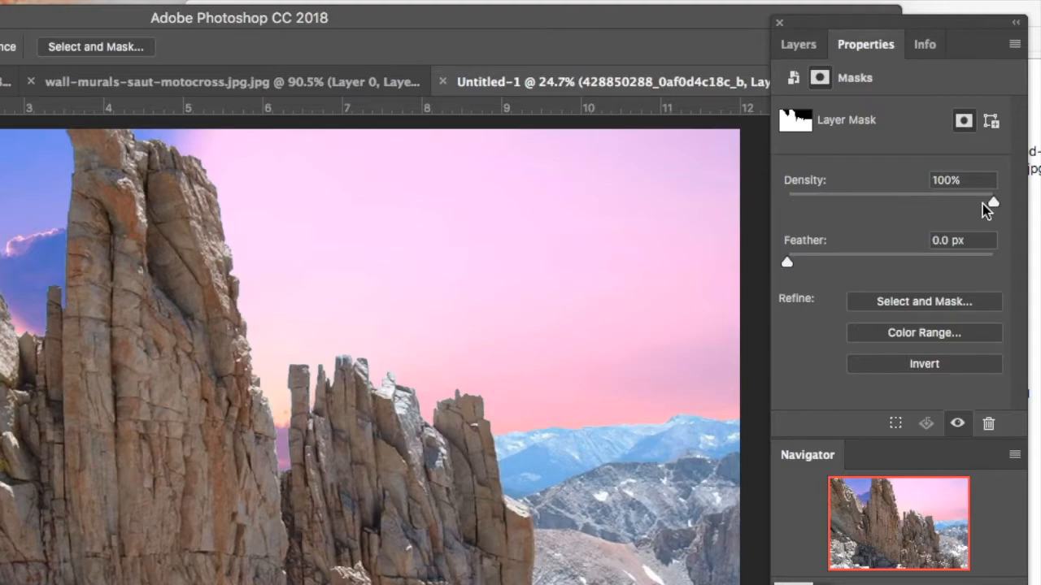
left_click_drag(994, 203, 944, 203)
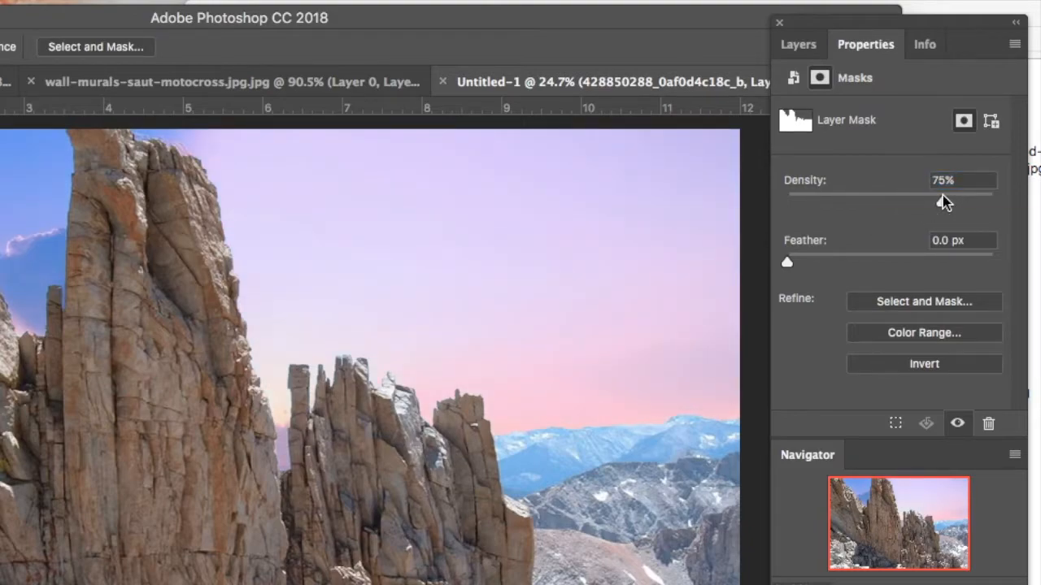
- Toggle the visibility of the cliff and sky layers to check how the masked composite blends
left_click(801, 45)
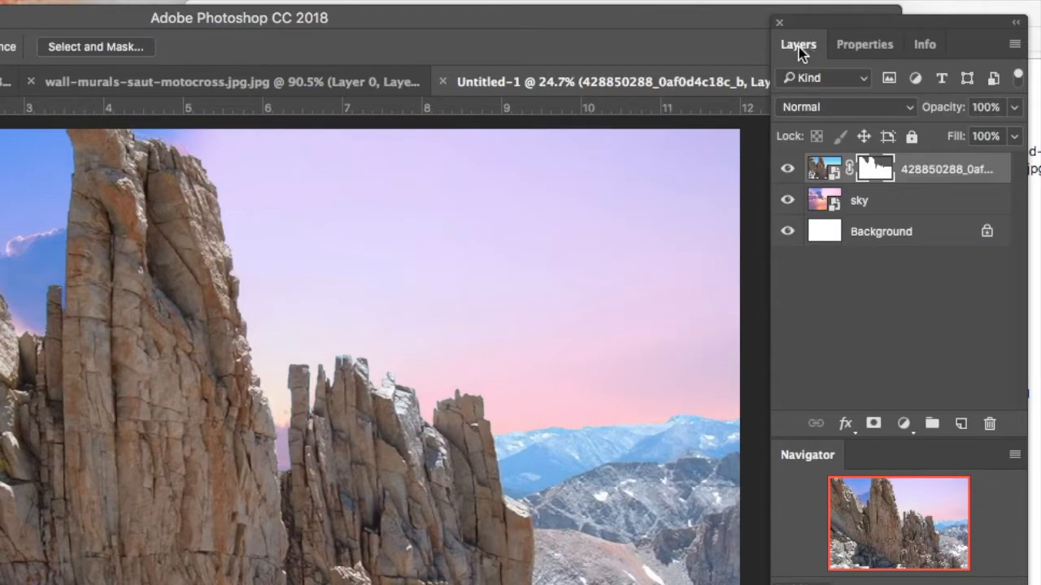
left_click(788, 170)
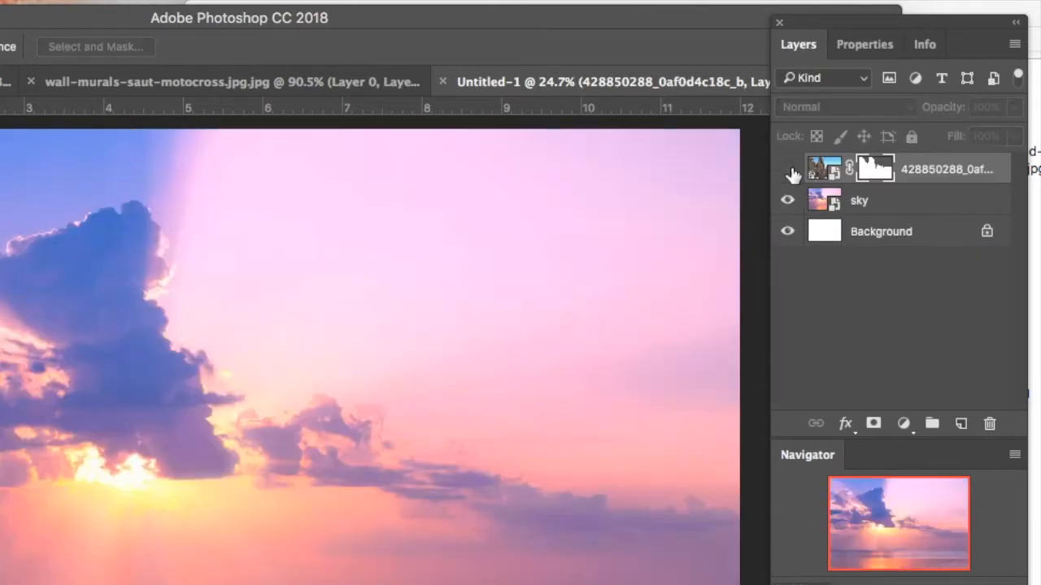
left_click(788, 170)
left_click(790, 201)
left_click(790, 203)
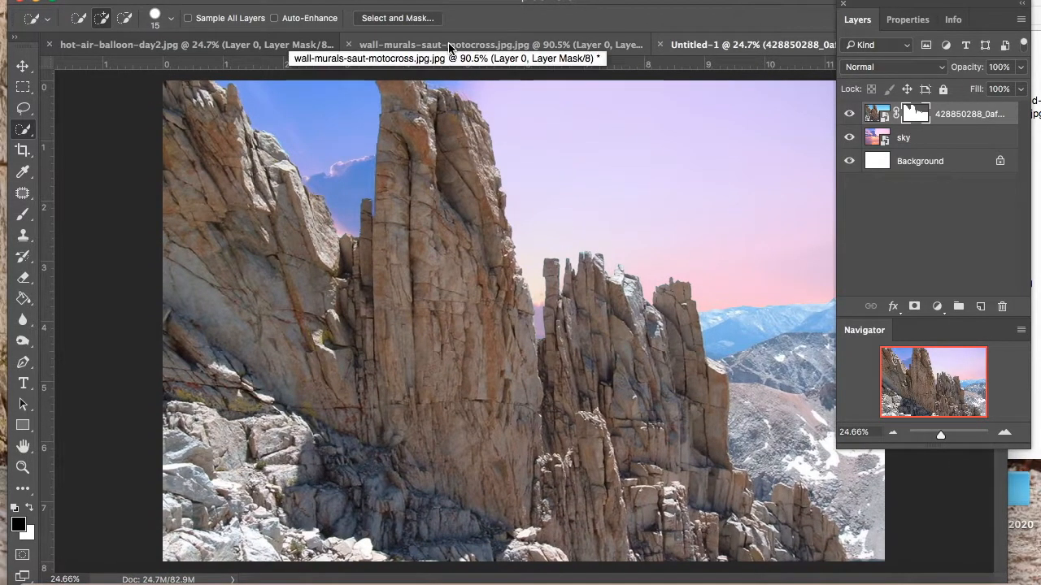
- Copy the masked balloons from hot-air-balloon-day2.jpg and paste them into the Untitled-1 composite
left_click(271, 46)
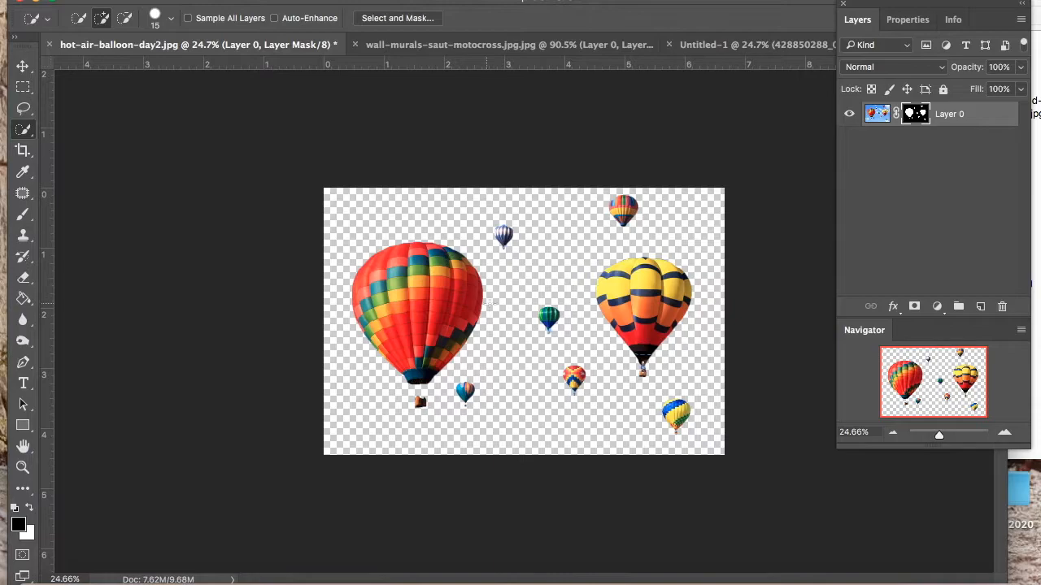
left_click(175, 2)
left_click(200, 93)
left_click(405, 47)
left_click(731, 46)
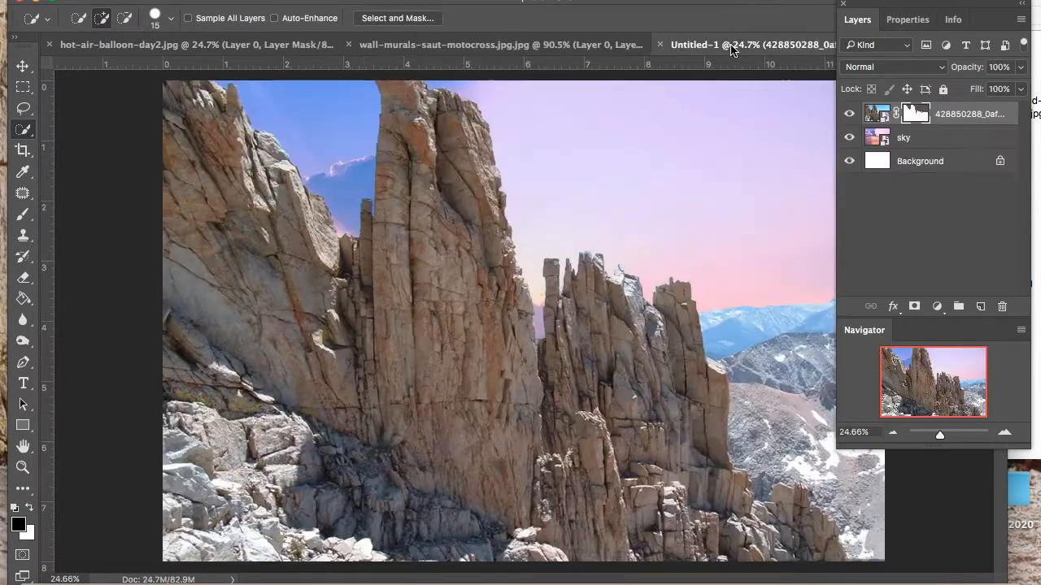
left_click(175, 2)
left_click(202, 121)
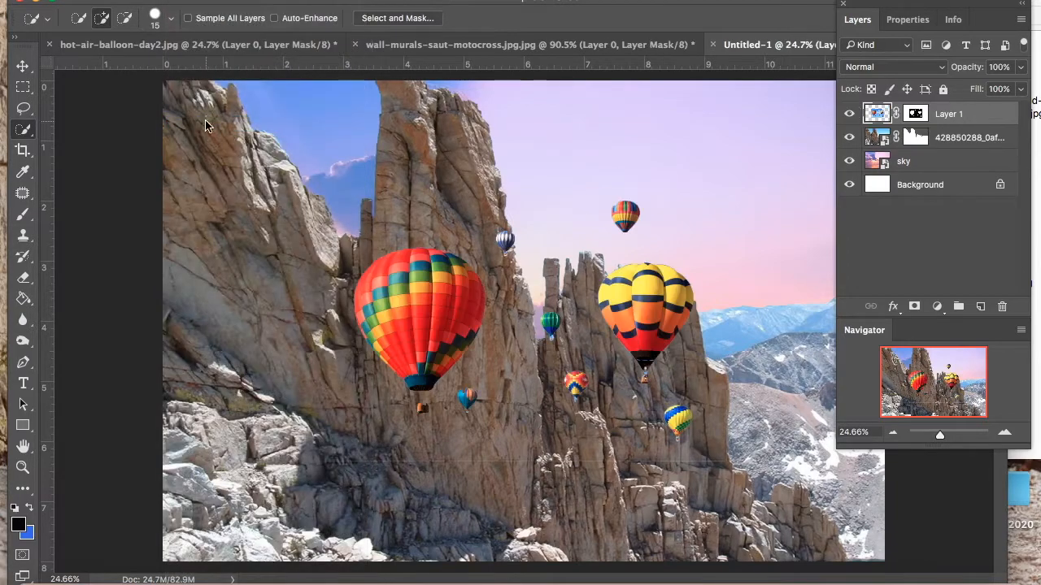
- Scale down the pasted hot-air balloons and move them into the open pink sky above the smaller rock spires
key("v")
left_click_drag(326, 192, 470, 299)
left_click_drag(706, 4, 496, 1)
left_click_drag(392, 352, 454, 144)
key("Return")
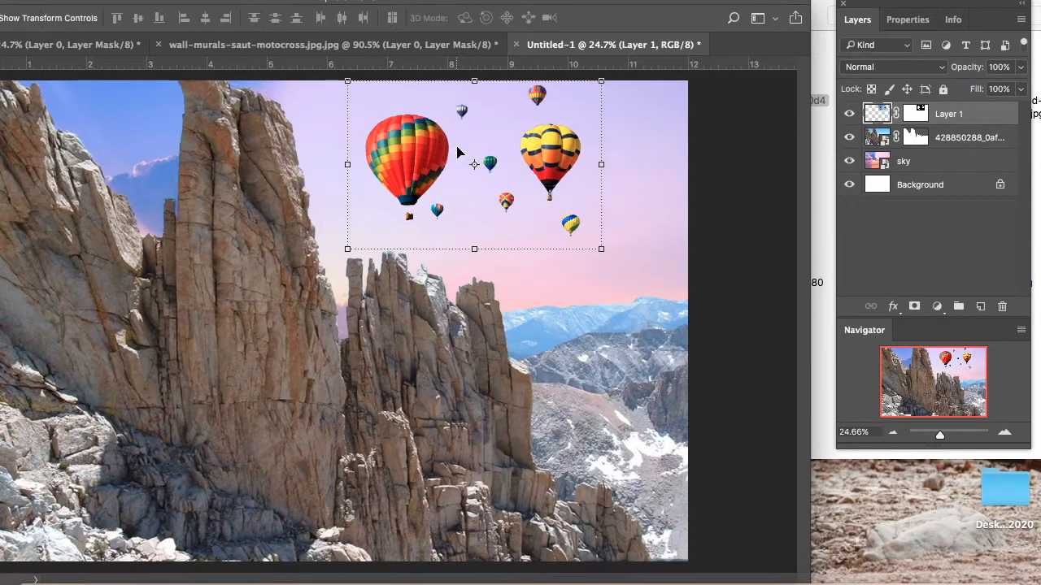
left_click_drag(399, 2, 534, 1)
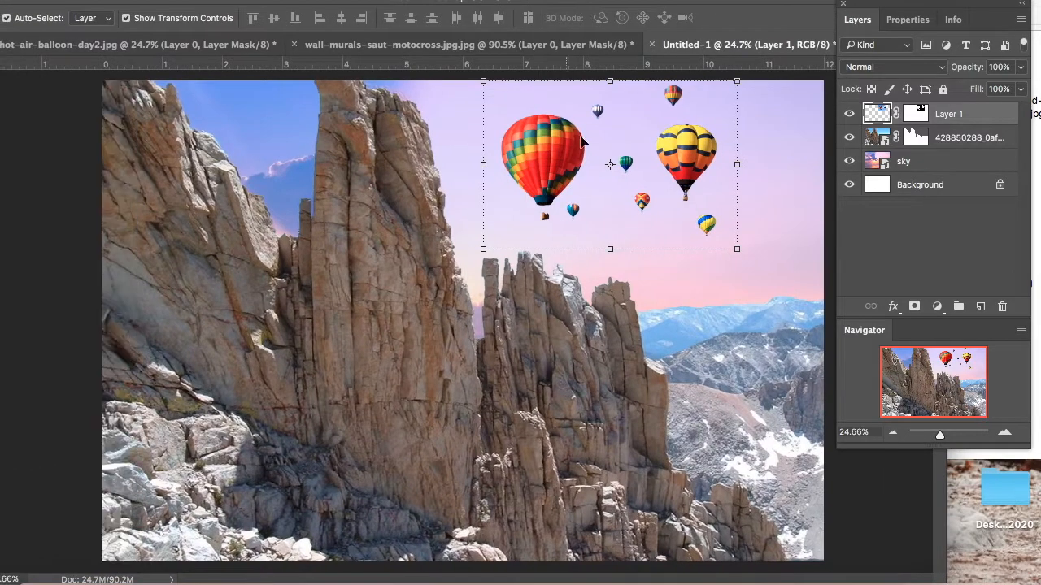
- Copy the masked rider from wall-murals-saut-motocross.jpg.jpg and paste it into the Untitled-1 composite
left_click(393, 46)
left_click(180, 4)
left_click(200, 94)
left_click(687, 47)
left_click(179, 4)
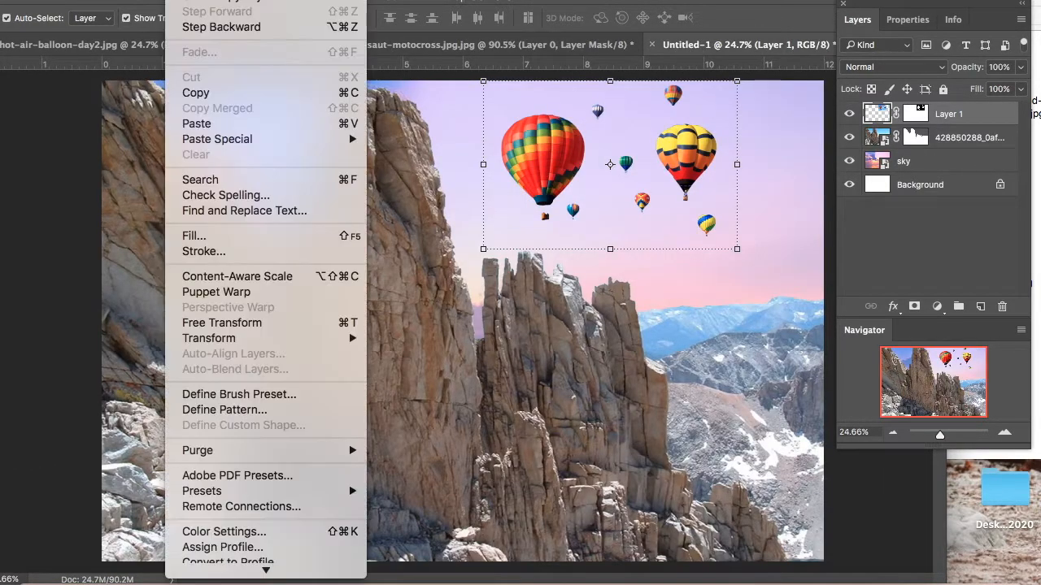
left_click(192, 124)
- Enlarge the pasted motocross rider, finishing with a scaling of 112.10% width and 121.60% height, and place it over the middle of the cliffs
left_click_drag(384, 268, 103, 89)
left_click_drag(236, 244, 342, 375)
key("Return")
left_click_drag(254, 254, 226, 203)
left_click_drag(362, 321, 372, 328)
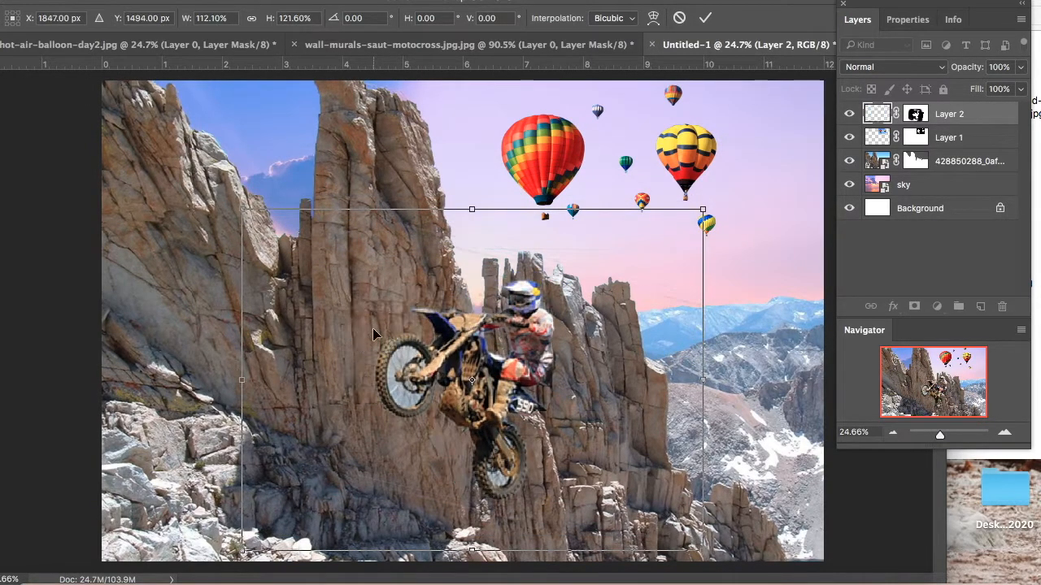
key("Return")
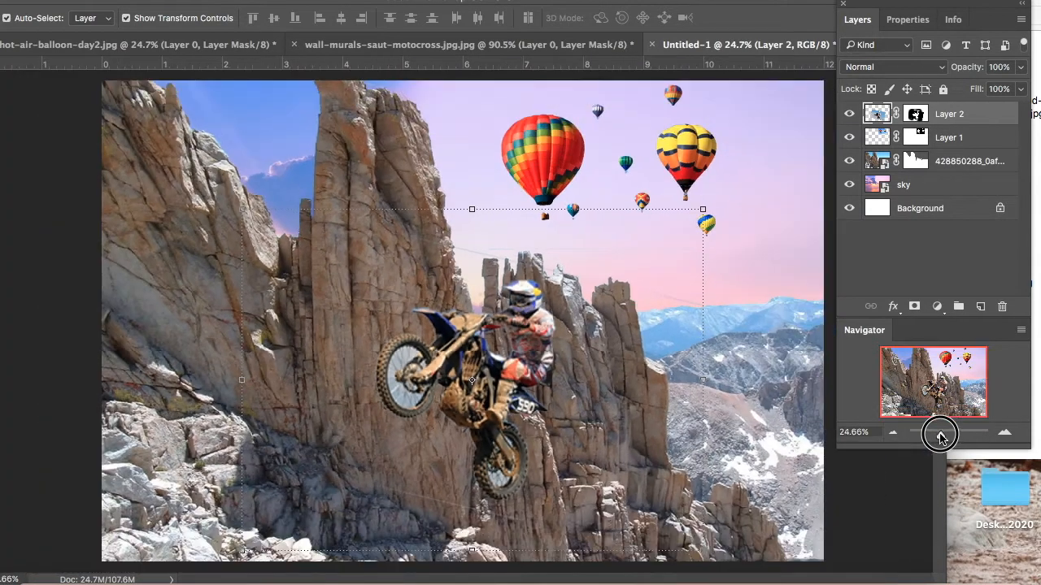
- Move the motocross rider further left in front of the tall rock pillar and scale it down slightly
left_click_drag(939, 435, 936, 438)
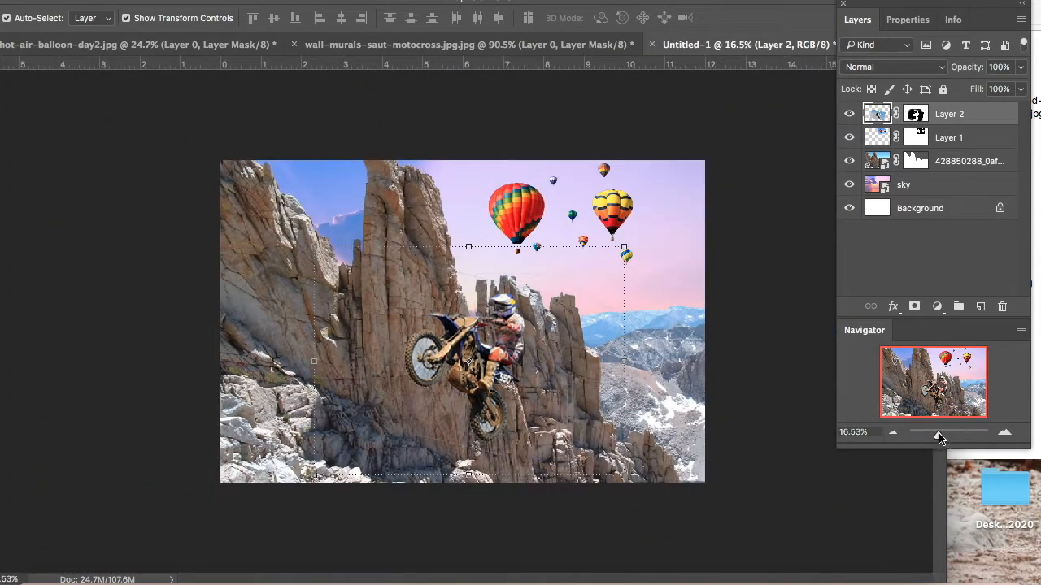
left_click_drag(470, 347, 437, 325)
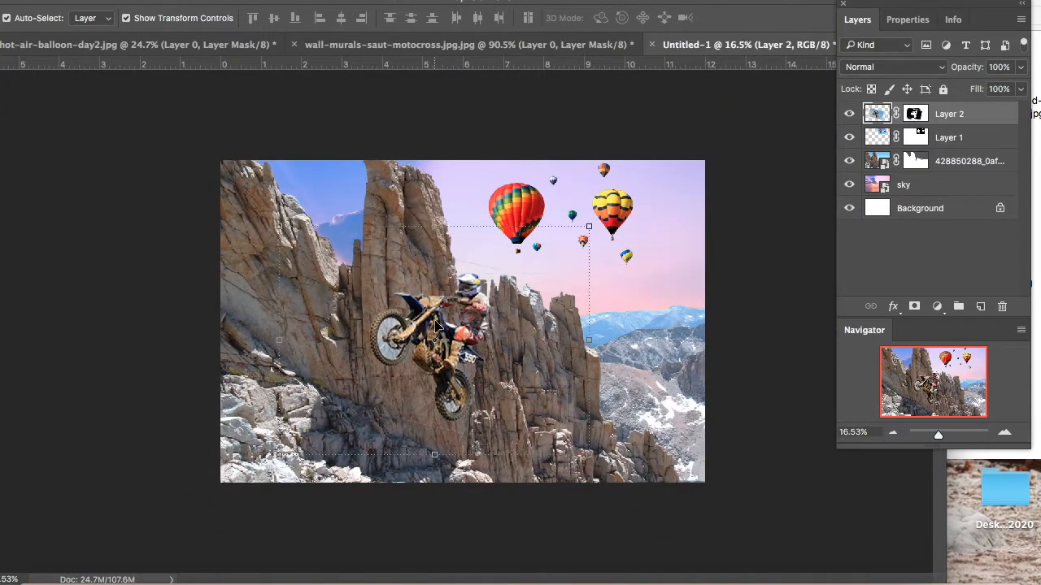
left_click_drag(271, 214, 270, 264)
mouse_move(328, 322)
left_mouse_down()
mouse_move(329, 303)
mouse_move(337, 337)
mouse_move(345, 333)
left_mouse_up()
key("Return")
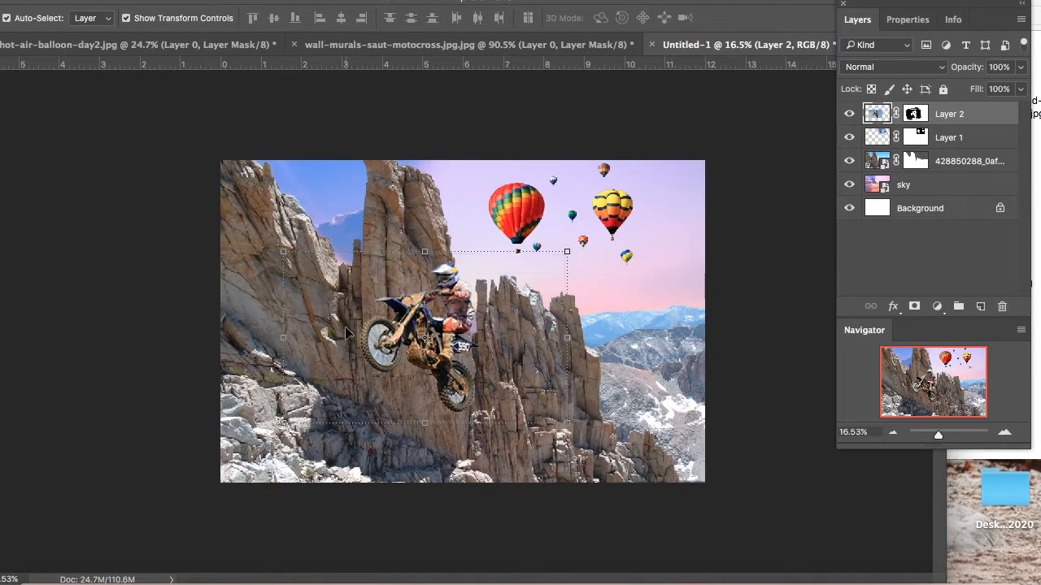
left_click_drag(214, 2, 183, 1)
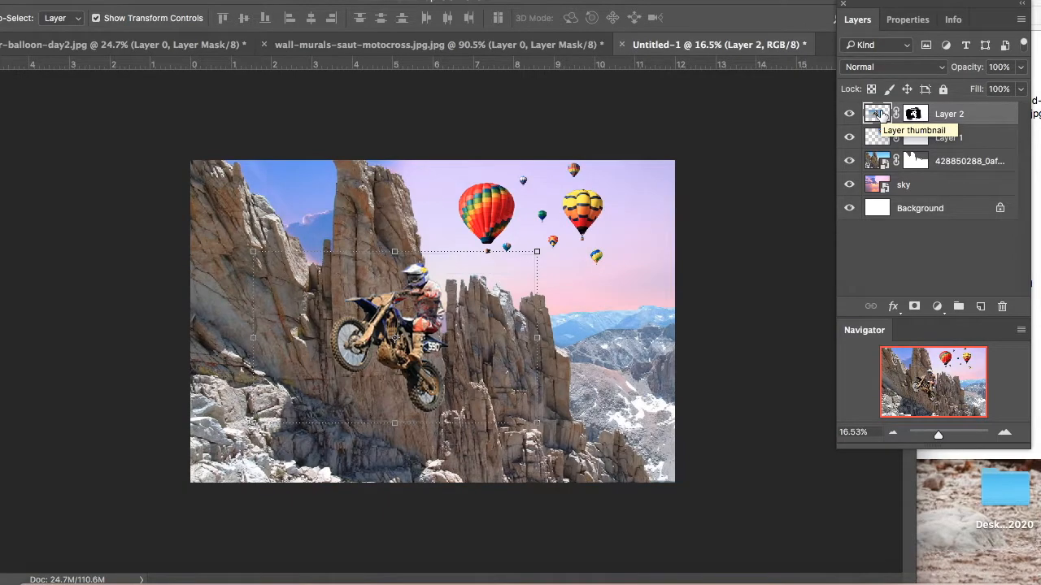
- Open the flying bluebird photo from the image folder in Photoshop as its own document and choose the Quick Selection tool
left_click_drag(888, 10, 701, 8)
left_click(899, 277)
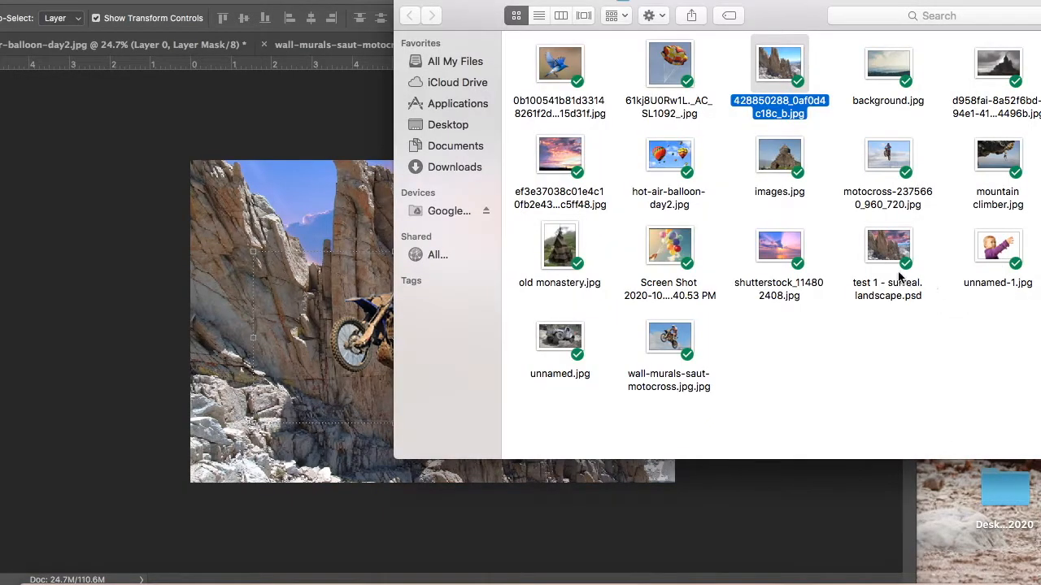
left_click(560, 65)
left_click_drag(472, 9, 730, 7)
left_click_drag(813, 69, 832, 571)
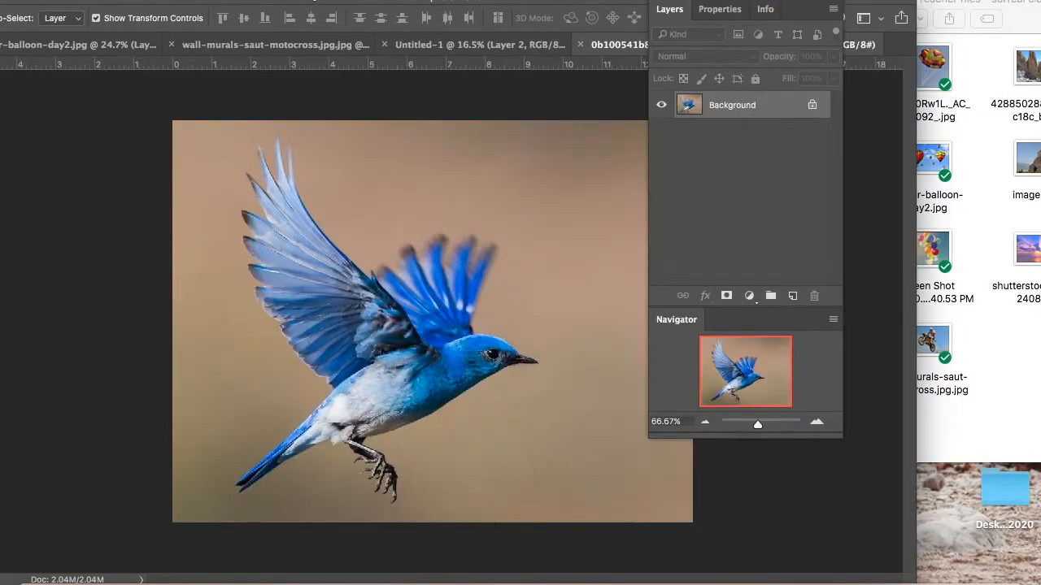
left_click_drag(309, 1, 311, 1)
left_click_drag(712, 0, 855, 54)
left_click_drag(639, 2, 734, 2)
left_click_drag(30, 130, 71, 126)
left_click_drag(902, 486, 904, 485)
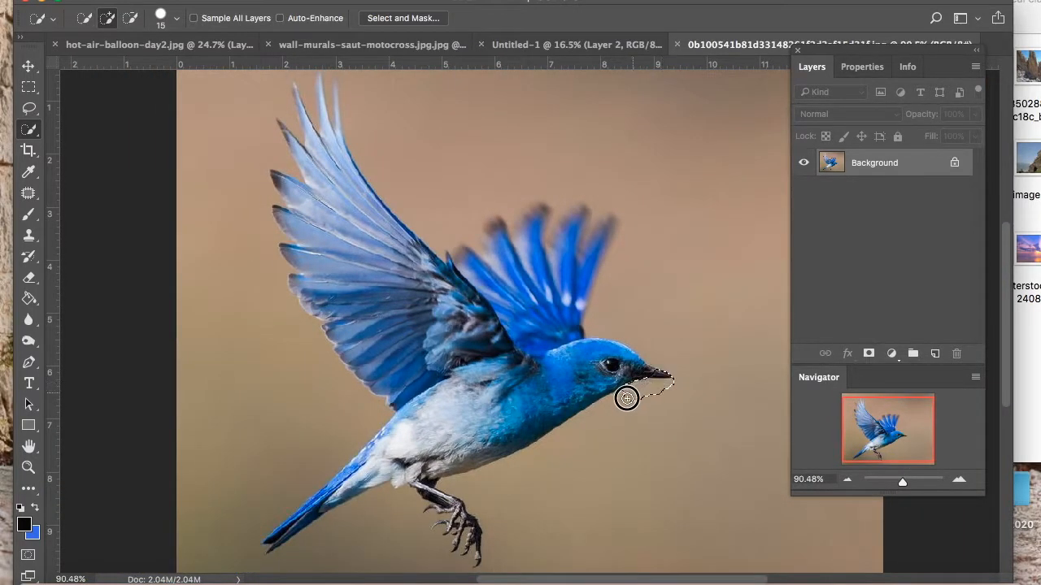
mouse_move(517, 472)
left_mouse_down()
mouse_move(486, 490)
mouse_move(495, 562)
mouse_move(472, 575)
mouse_move(418, 520)
mouse_move(262, 557)
mouse_move(260, 544)
mouse_move(261, 556)
left_mouse_up()
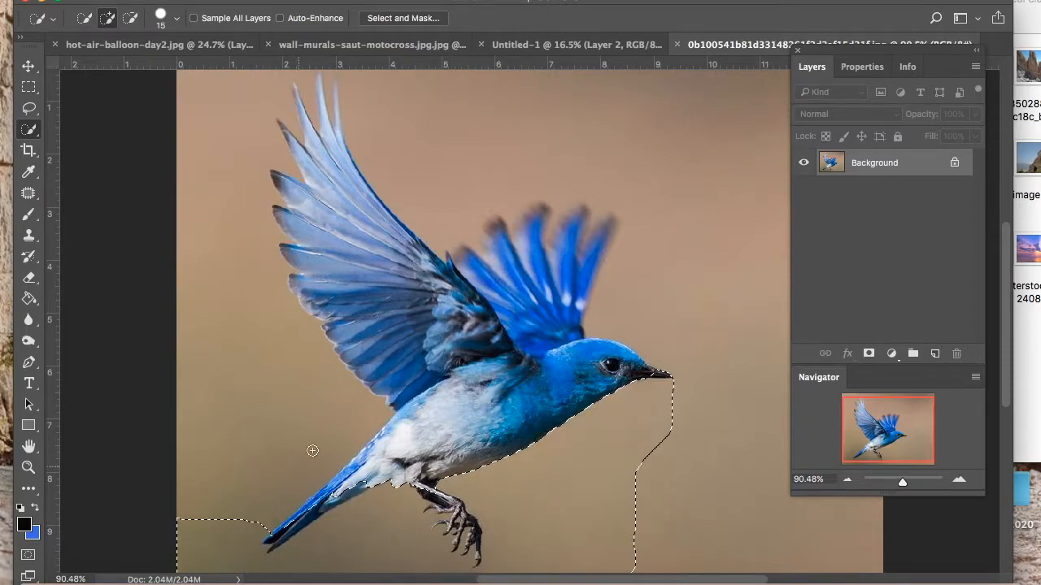
mouse_move(381, 413)
left_mouse_down()
mouse_move(351, 404)
mouse_move(304, 471)
mouse_move(278, 275)
left_mouse_up()
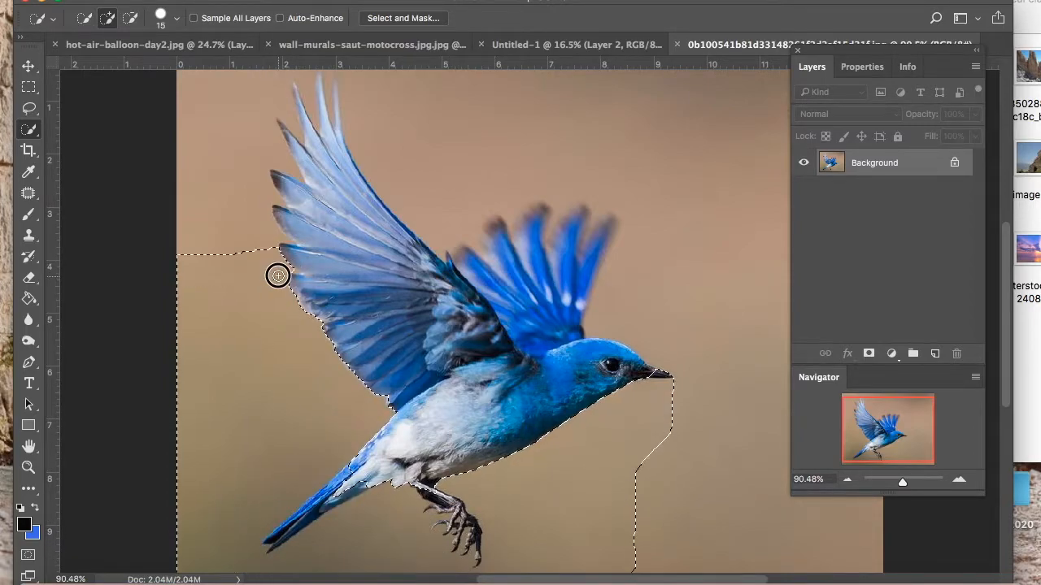
mouse_move(269, 197)
left_mouse_down()
mouse_move(258, 153)
mouse_move(321, 90)
mouse_move(334, 96)
mouse_move(351, 143)
mouse_move(504, 293)
mouse_move(599, 325)
mouse_move(588, 314)
left_mouse_up()
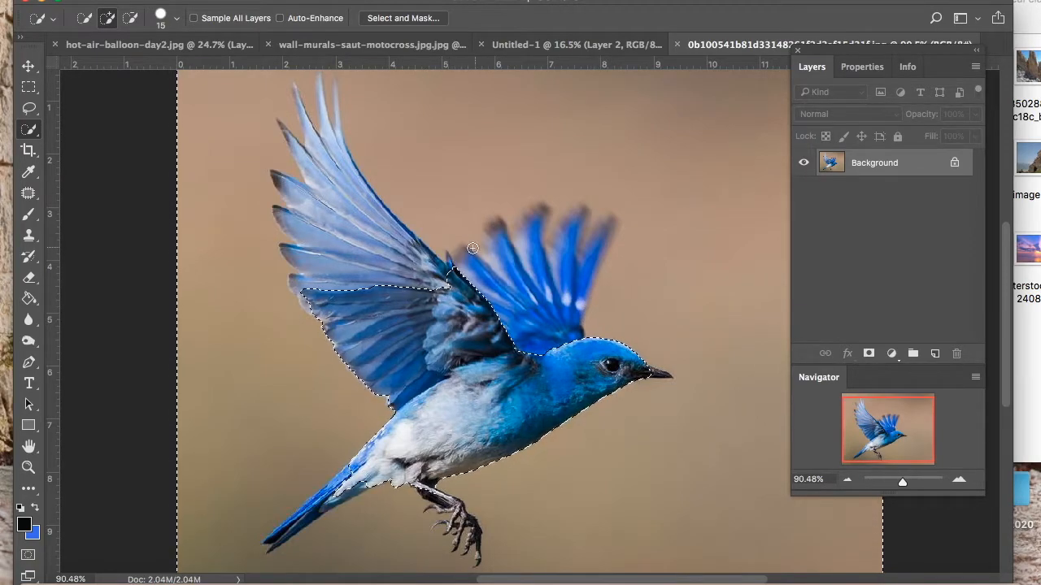
key("alt")
mouse_move(493, 218)
left_mouse_down()
mouse_move(444, 128)
mouse_move(349, 65)
mouse_move(335, 122)
left_mouse_up()
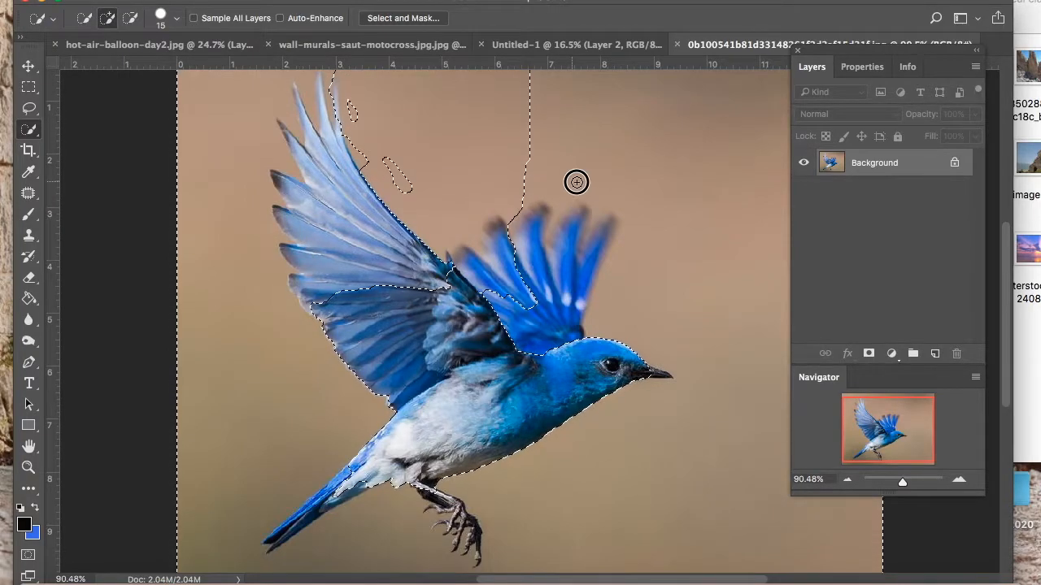
mouse_move(902, 481)
left_mouse_down()
mouse_move(910, 478)
mouse_move(901, 479)
left_mouse_up()
left_click(579, 279, "alt")
left_click_drag(574, 277, 567, 215)
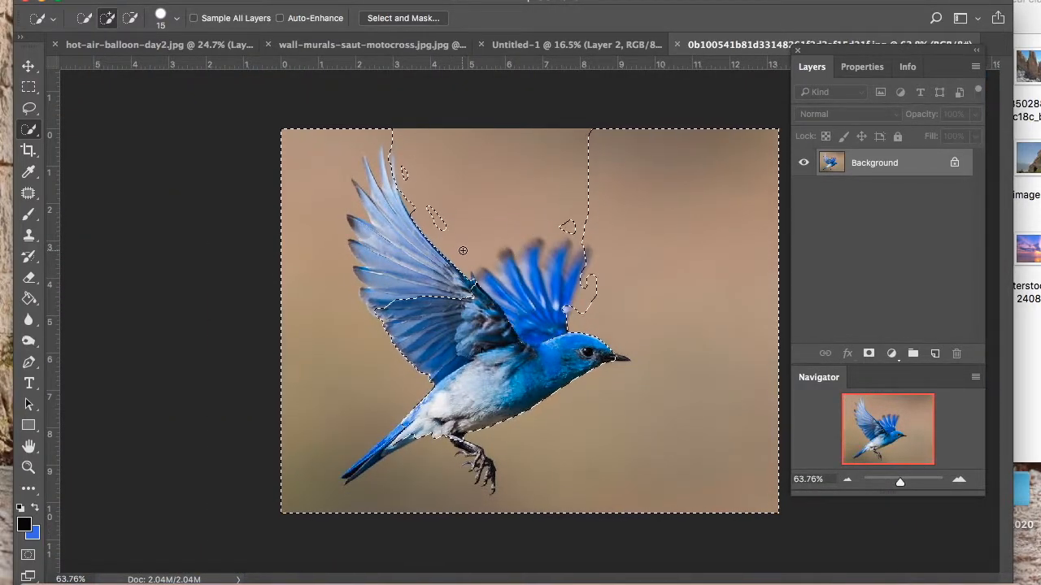
left_click(366, 3)
left_click(368, 11)
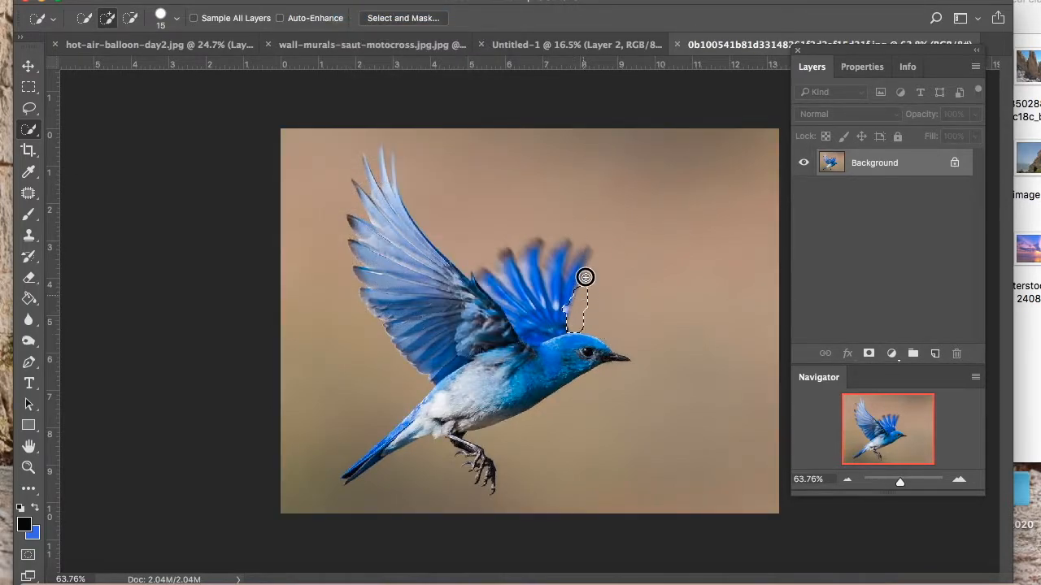
- Select the tan background around the bluebird with the Quick Selection tool, following the head, belly and wing edges
mouse_move(661, 387)
left_mouse_down()
mouse_move(626, 380)
mouse_move(543, 429)
mouse_move(476, 500)
left_mouse_up()
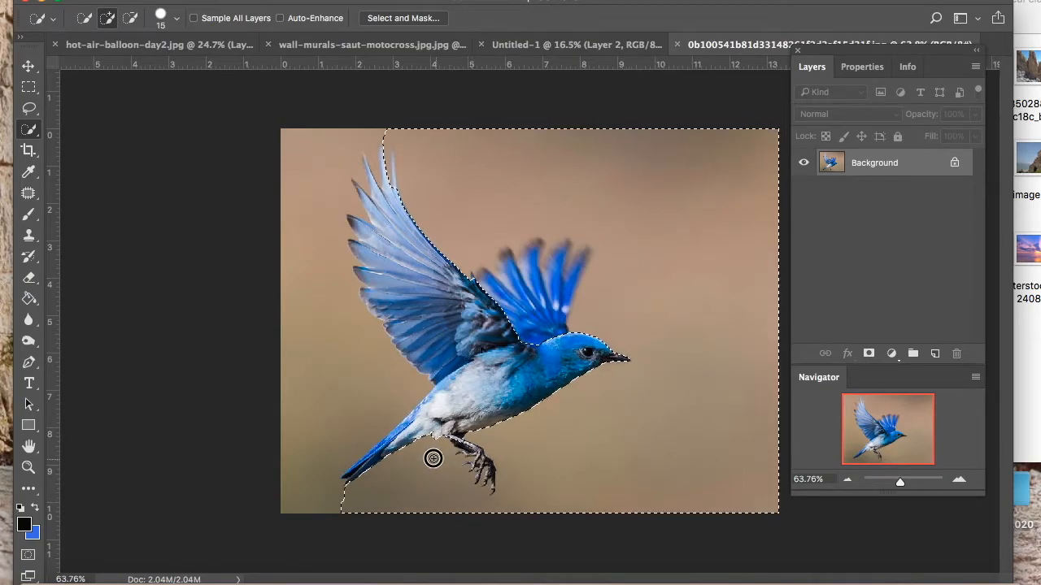
left_click_drag(316, 509, 295, 483)
mouse_move(424, 390)
left_mouse_down()
mouse_move(385, 381)
mouse_move(367, 411)
left_mouse_up()
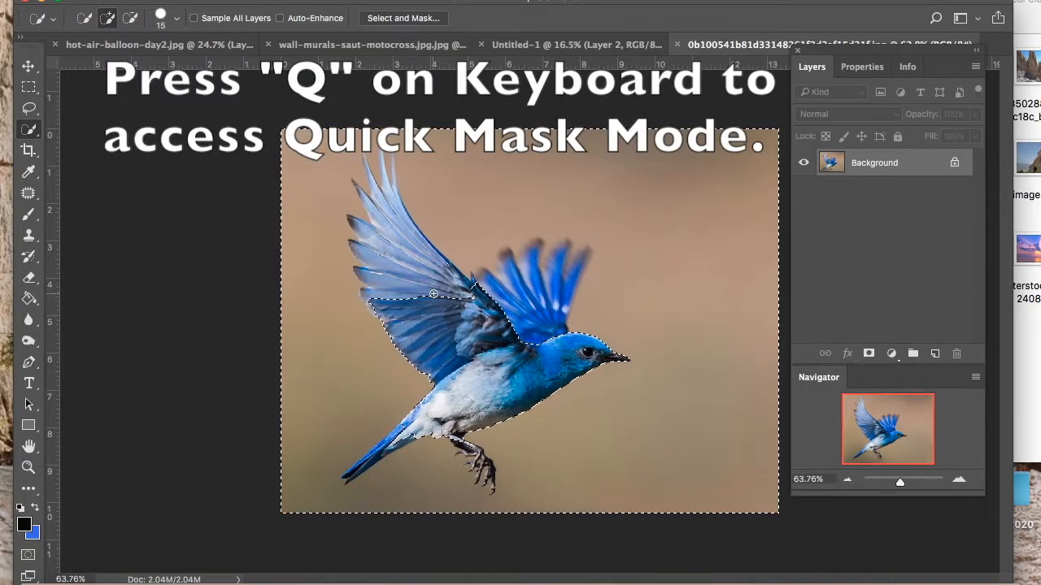
- Enter Quick Mask mode and brush black over the lower and middle feathers of the bluebird's front wing
key("q")
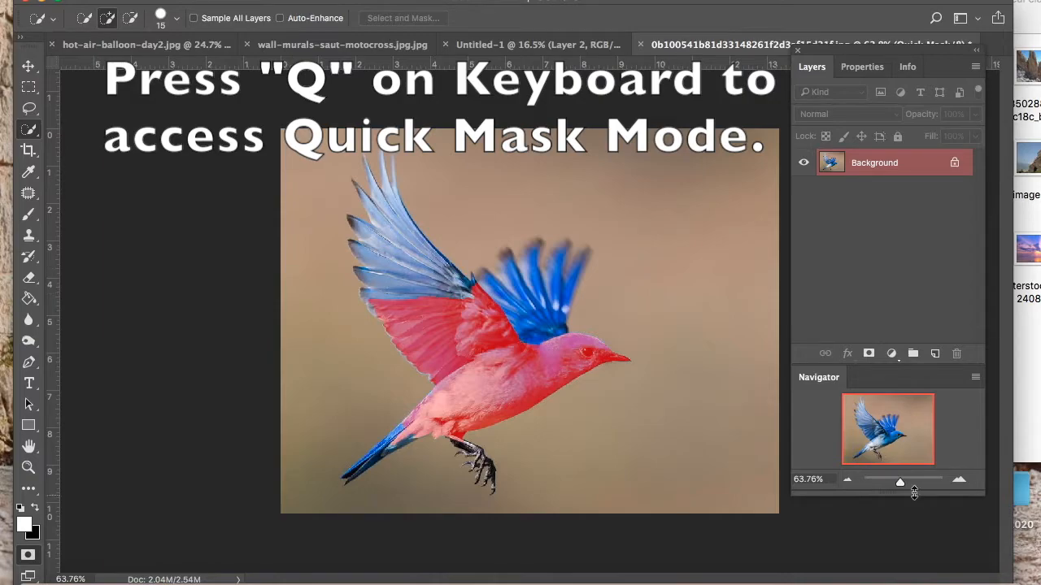
left_click_drag(900, 485, 905, 483)
left_click(28, 214)
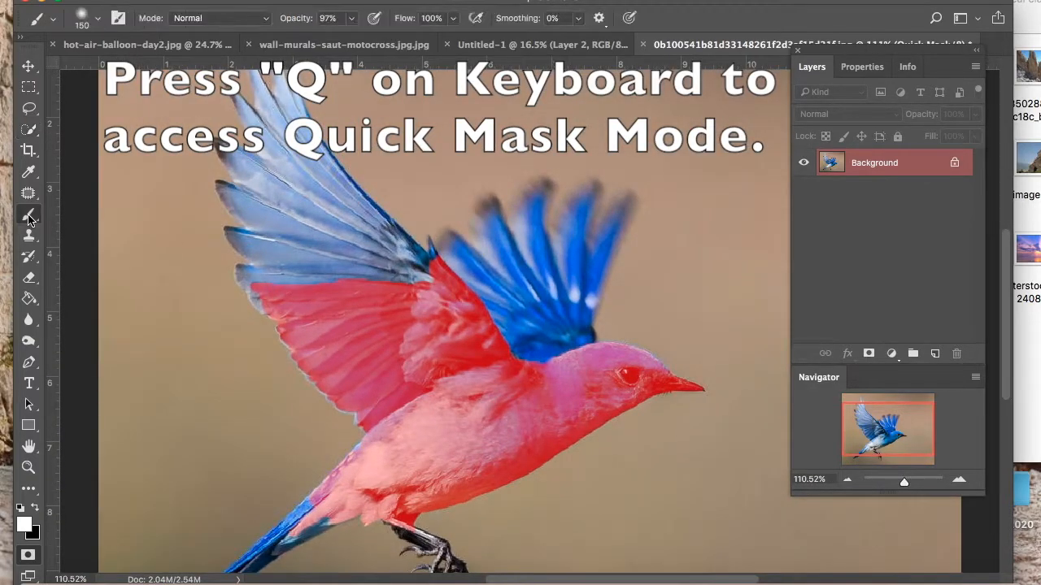
mouse_move(333, 244)
left_mouse_down()
mouse_move(332, 263)
mouse_move(372, 304)
mouse_move(327, 281)
mouse_move(330, 298)
mouse_move(384, 295)
left_mouse_up()
left_click(35, 509)
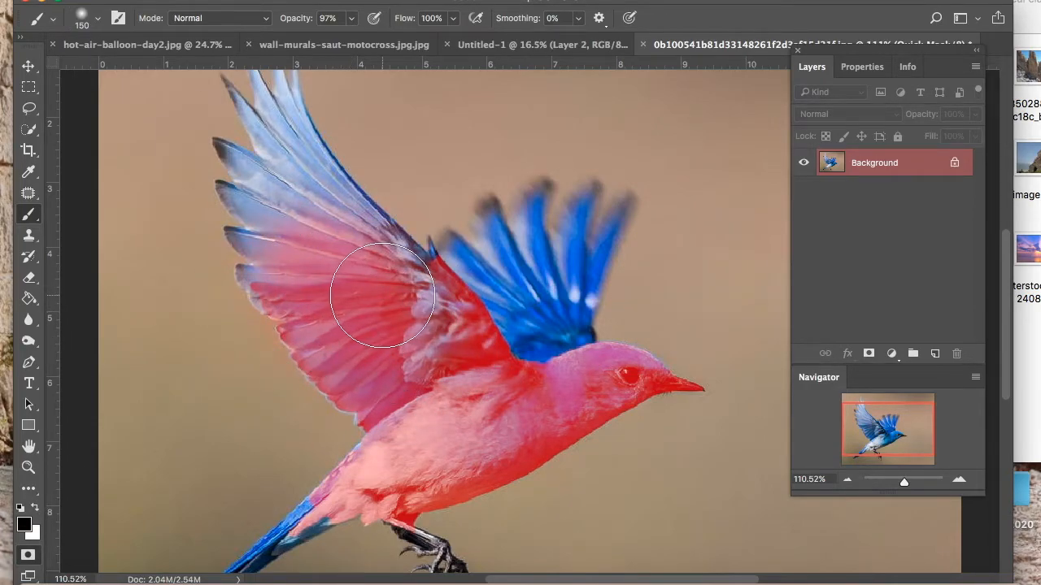
- Set the brush hardness to 39% and reduce the brush size to 90 px
left_click(98, 18)
left_click_drag(113, 106, 146, 108)
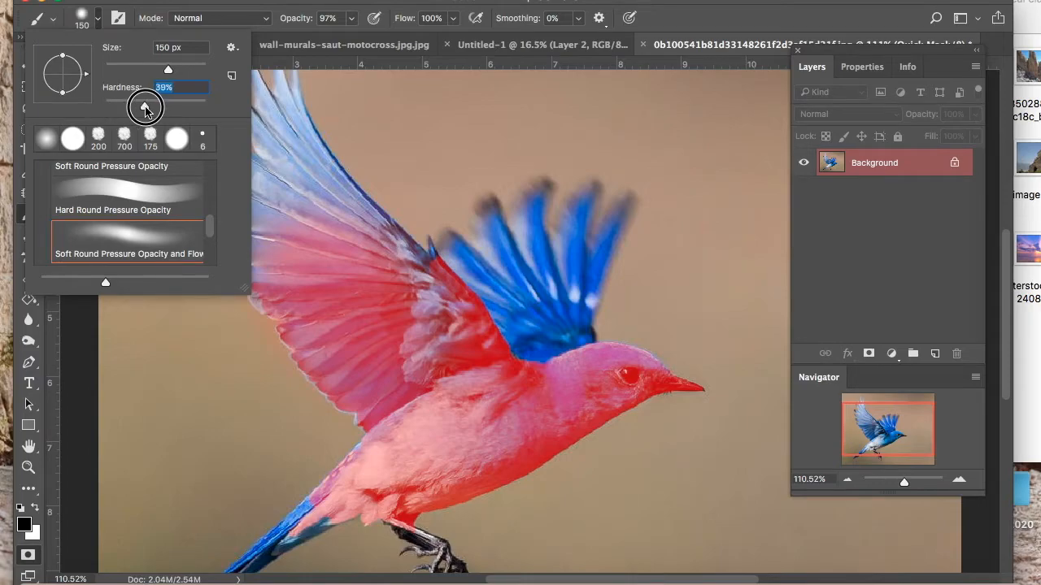
left_click(341, 279)
key("bracketleft")
key("bracketleft")
key("bracketleft")
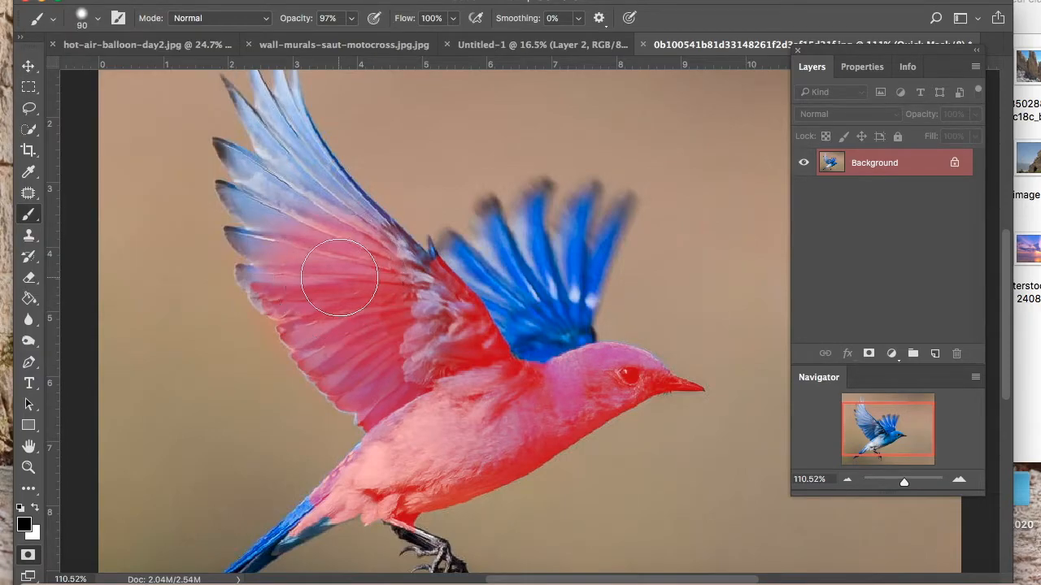
- Paint the quick mask over the rear wing's feathers and the front wing's shoulder, reducing the brush to 7 px for the edges
left_click_drag(904, 486, 912, 483)
mouse_move(511, 349)
left_mouse_down()
mouse_move(435, 286)
mouse_move(500, 382)
mouse_move(575, 365)
mouse_move(502, 265)
mouse_move(459, 177)
mouse_move(378, 215)
mouse_move(374, 171)
mouse_move(409, 198)
mouse_move(340, 206)
mouse_move(440, 161)
mouse_move(449, 107)
mouse_move(553, 230)
mouse_move(529, 115)
mouse_move(640, 376)
mouse_move(619, 276)
mouse_move(633, 240)
mouse_move(640, 281)
mouse_move(594, 139)
left_mouse_up()
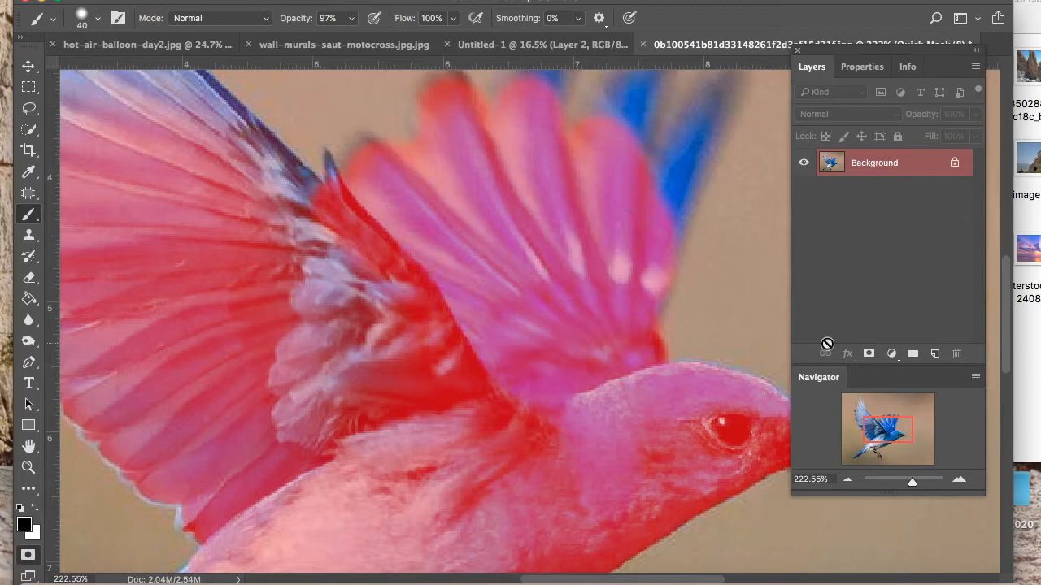
left_click_drag(895, 439, 891, 425)
mouse_move(496, 342)
left_mouse_down()
mouse_move(540, 346)
mouse_move(567, 392)
mouse_move(620, 390)
mouse_move(662, 410)
mouse_move(670, 435)
mouse_move(643, 512)
mouse_move(622, 466)
mouse_move(658, 325)
mouse_move(635, 331)
mouse_move(599, 399)
mouse_move(667, 390)
mouse_move(729, 333)
mouse_move(710, 391)
mouse_move(580, 369)
mouse_move(553, 339)
mouse_move(567, 304)
mouse_move(517, 345)
mouse_move(436, 343)
mouse_move(426, 427)
left_mouse_up()
key("bracketleft")
key("bracketleft")
mouse_move(313, 452)
left_mouse_down()
mouse_move(249, 399)
mouse_move(220, 441)
mouse_move(414, 485)
left_mouse_up()
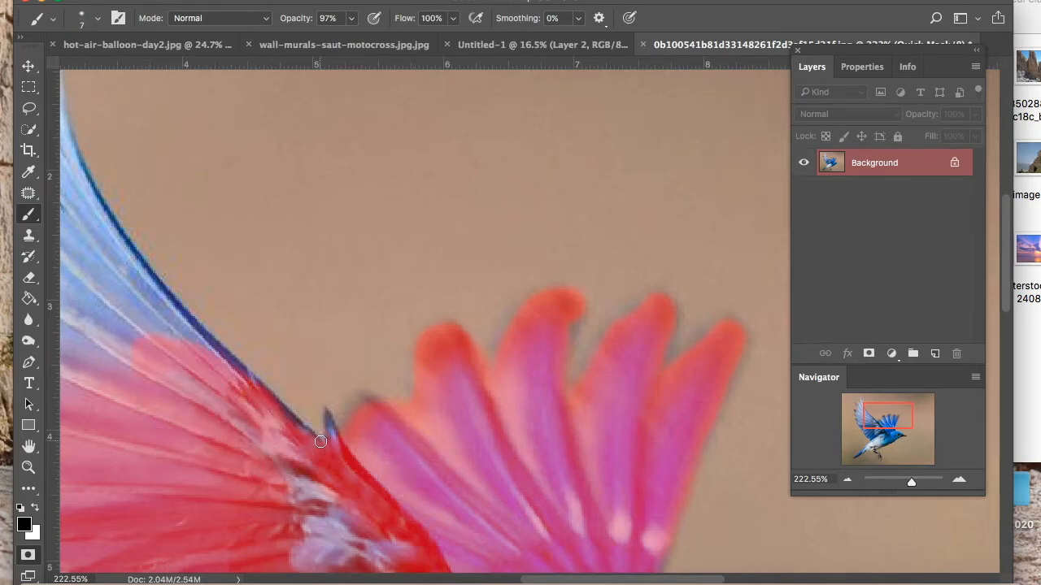
- Paint the quick mask over the unmasked upper feathers of the front wing with an enlarged brush
left_click_drag(848, 427, 867, 411)
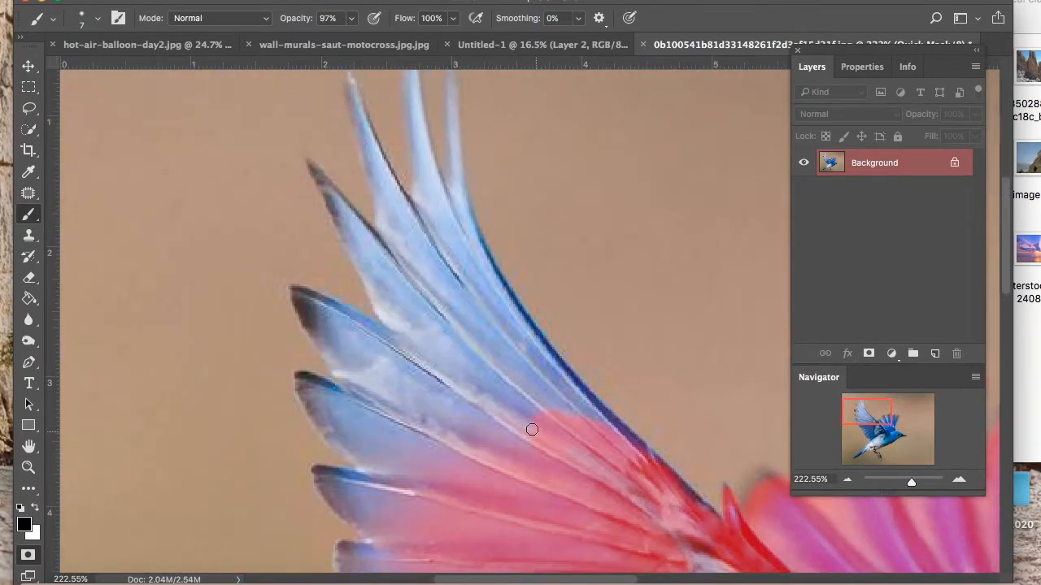
key("bracketright")
key("bracketright")
key("bracketright")
key("bracketright")
key("bracketright")
mouse_move(558, 437)
left_mouse_down()
mouse_move(406, 430)
mouse_move(383, 371)
mouse_move(430, 250)
mouse_move(567, 418)
mouse_move(436, 232)
mouse_move(388, 304)
mouse_move(354, 450)
mouse_move(348, 553)
left_mouse_up()
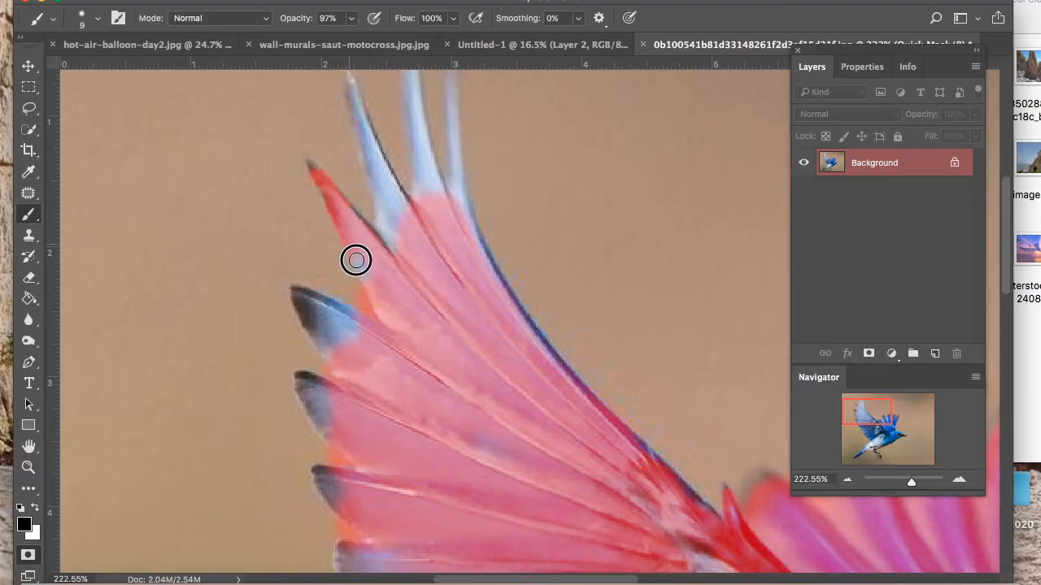
- Mask the front wing's leading edge and dark feather tips with a 9 px brush
mouse_move(355, 258)
left_mouse_down()
mouse_move(376, 146)
mouse_move(386, 209)
mouse_move(409, 65)
mouse_move(451, 198)
mouse_move(451, 77)
mouse_move(483, 244)
mouse_move(568, 373)
left_mouse_up()
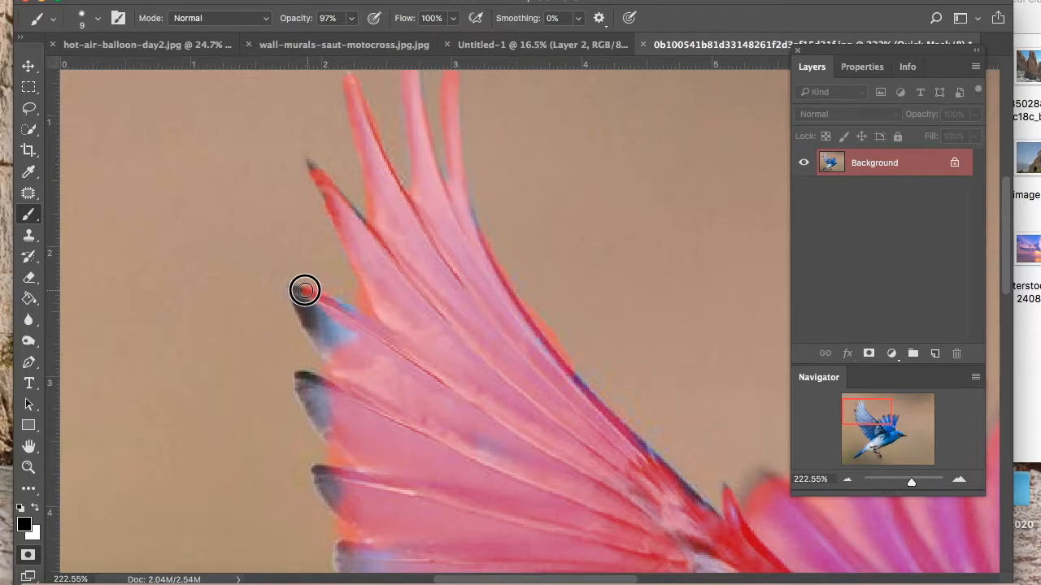
mouse_move(308, 291)
left_mouse_down()
mouse_move(334, 351)
mouse_move(364, 349)
left_mouse_up()
left_click_drag(329, 399, 319, 396)
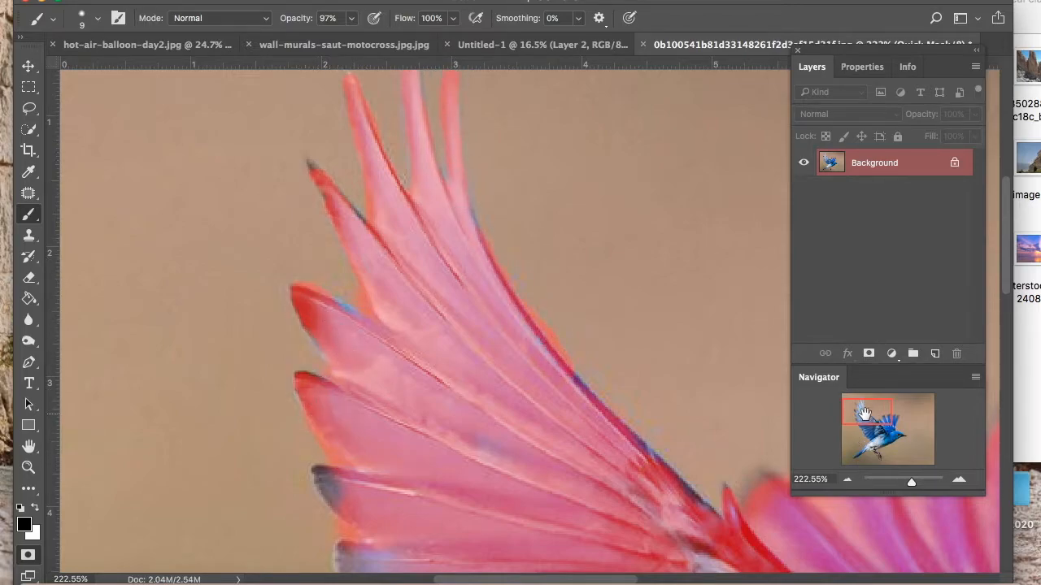
left_click_drag(865, 413, 868, 432)
mouse_move(342, 248)
left_mouse_down()
mouse_move(376, 224)
mouse_move(307, 134)
left_mouse_up()
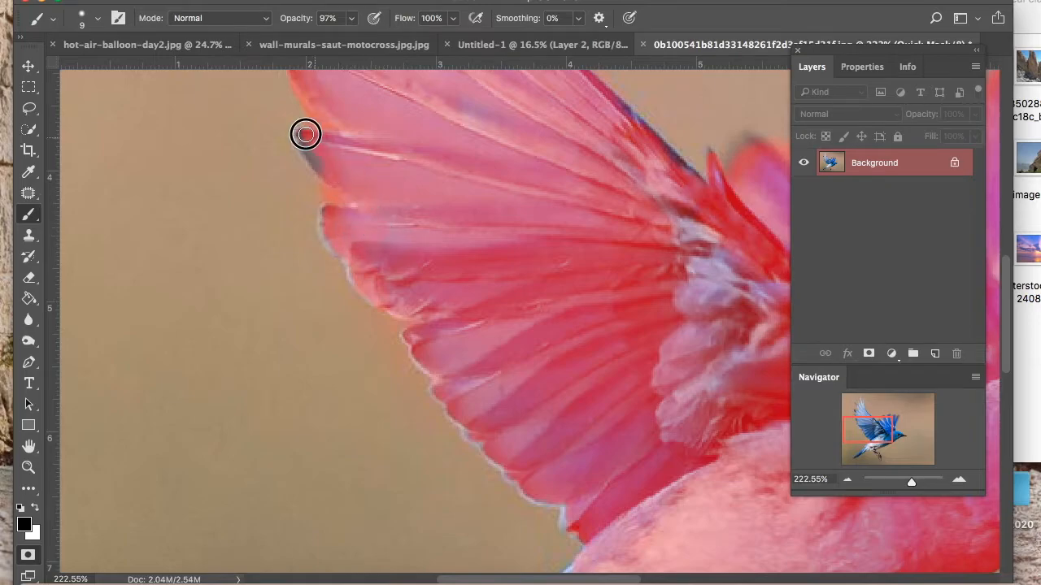
- Enlarge the brush and fill in the unmasked patch of pale feathers at the base of the front wing
key("]")
key("]")
key("]")
key("]")
key("]")
key("]")
mouse_move(631, 188)
left_mouse_down()
mouse_move(734, 282)
mouse_move(686, 339)
left_mouse_up()
- Reduce the brush to 7 px and paint the quick mask over the bluebird's leg and main toes
key("[")
key("[")
key("[")
key("[")
key("[")
scroll(711, 439, "down", 6)
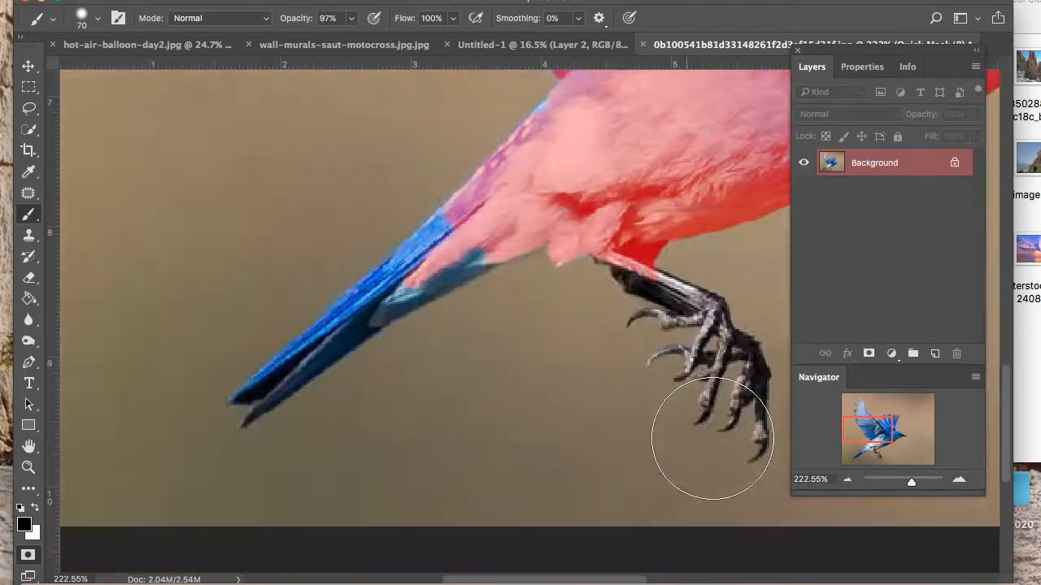
scroll(711, 439, "up", 2)
key("[")
key("[")
key("[")
key("[")
key("[")
key("[")
mouse_move(651, 429)
left_mouse_down()
mouse_move(713, 467)
mouse_move(756, 529)
mouse_move(730, 500)
left_mouse_up()
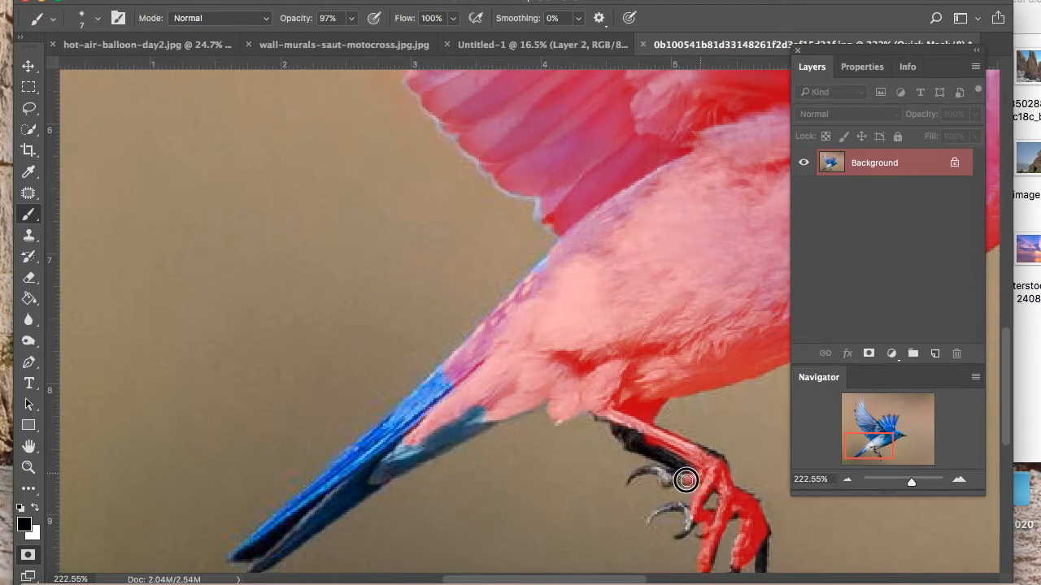
- Paint the quick mask over the bluebird's remaining toes and curved claws, reducing the brush to 5 px for the tips
left_click_drag(654, 457, 714, 499)
left_click_drag(652, 514, 649, 521)
left_click_drag(862, 435, 863, 442)
key("[")
key("[")
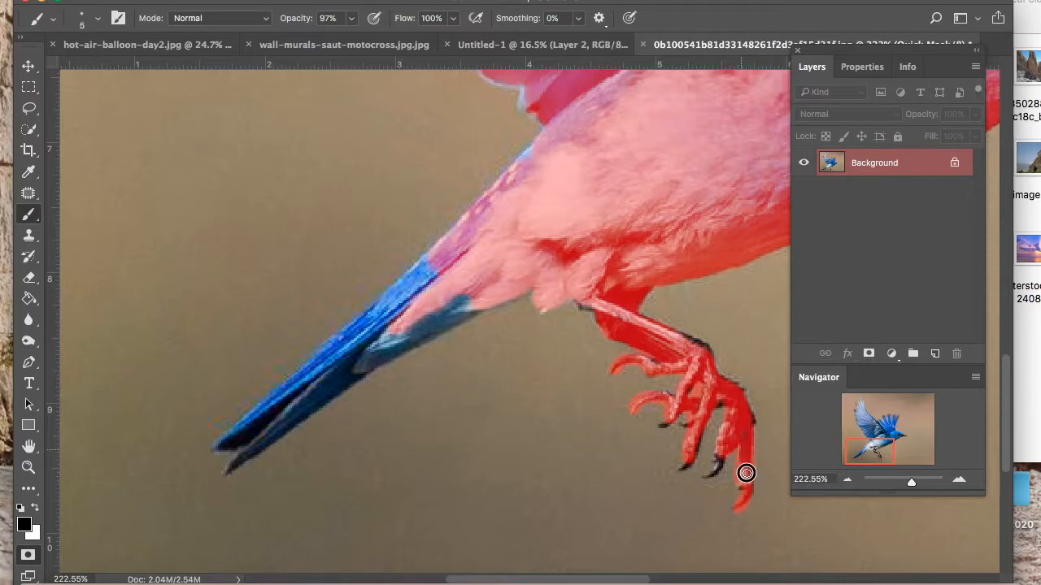
- Enlarge the brush to 9 px and paint the quick mask over the bluebird's tail feathers to their tips
key("]")
mouse_move(485, 281)
left_mouse_down()
mouse_move(455, 309)
mouse_move(390, 302)
mouse_move(542, 157)
left_mouse_up()
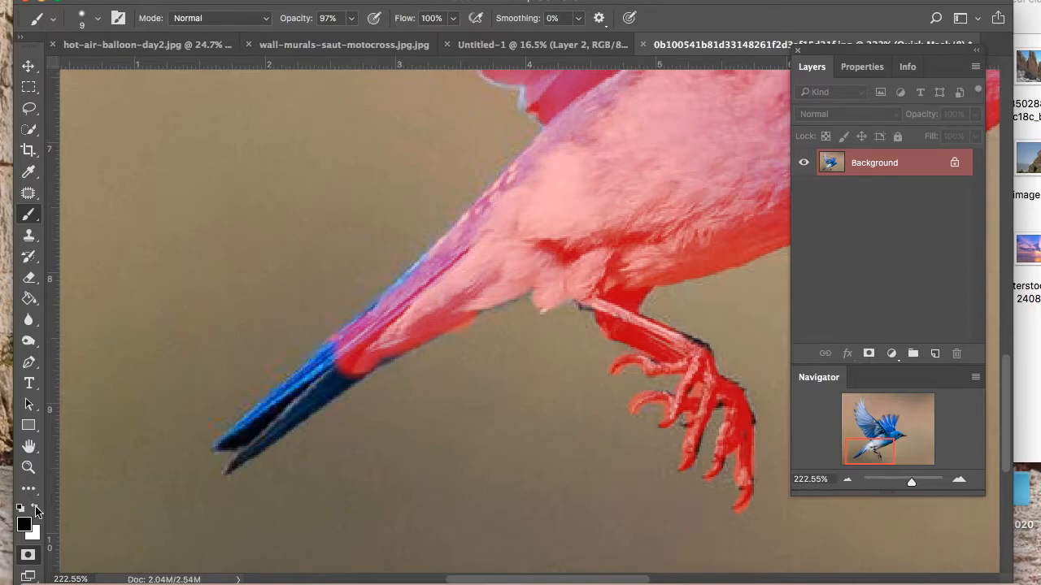
mouse_move(340, 342)
left_mouse_down()
mouse_move(225, 444)
mouse_move(293, 414)
mouse_move(239, 444)
mouse_move(451, 235)
left_mouse_up()
- Turn the finished quick mask into a layer mask and invert it so only the bluebird is shown
left_click_drag(878, 445, 874, 404)
left_click_drag(911, 481, 901, 483)
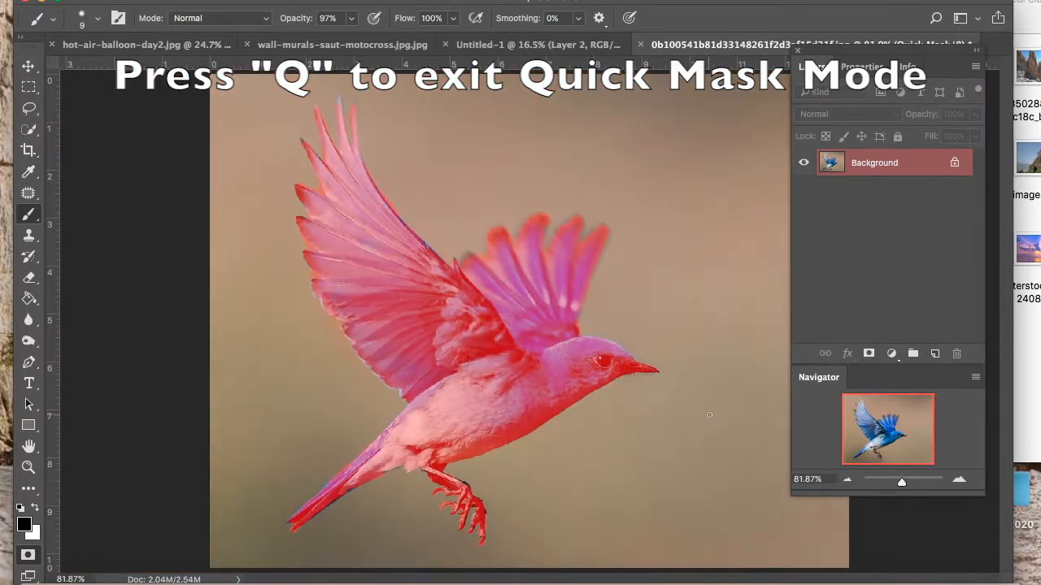
key("q")
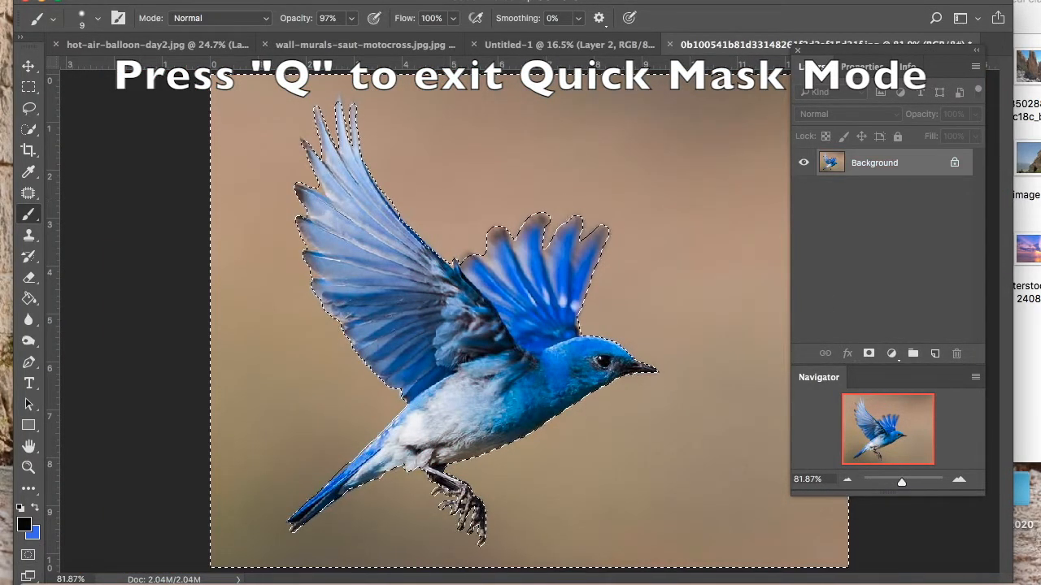
left_click(868, 353)
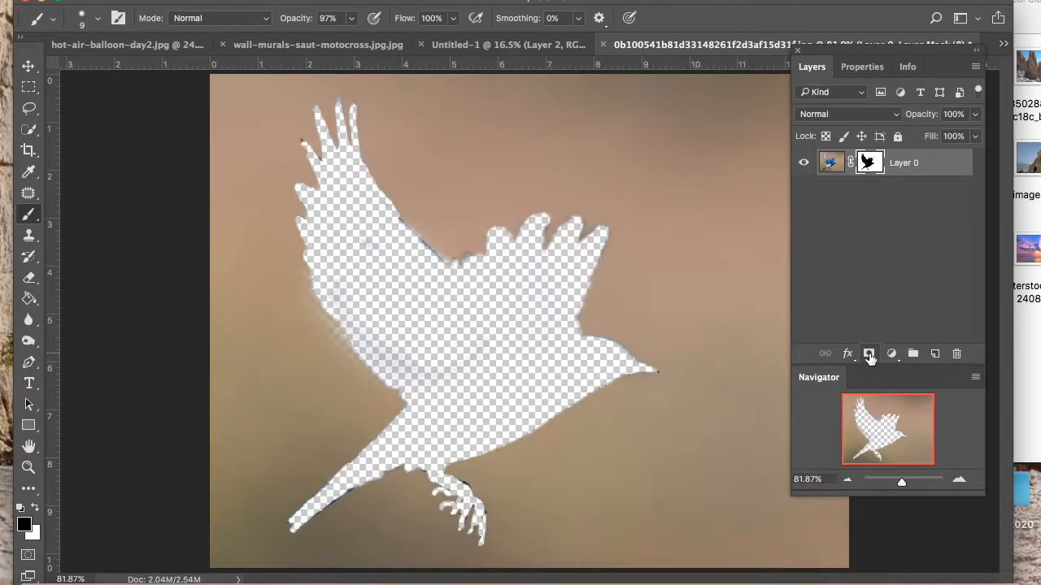
double_click(869, 163)
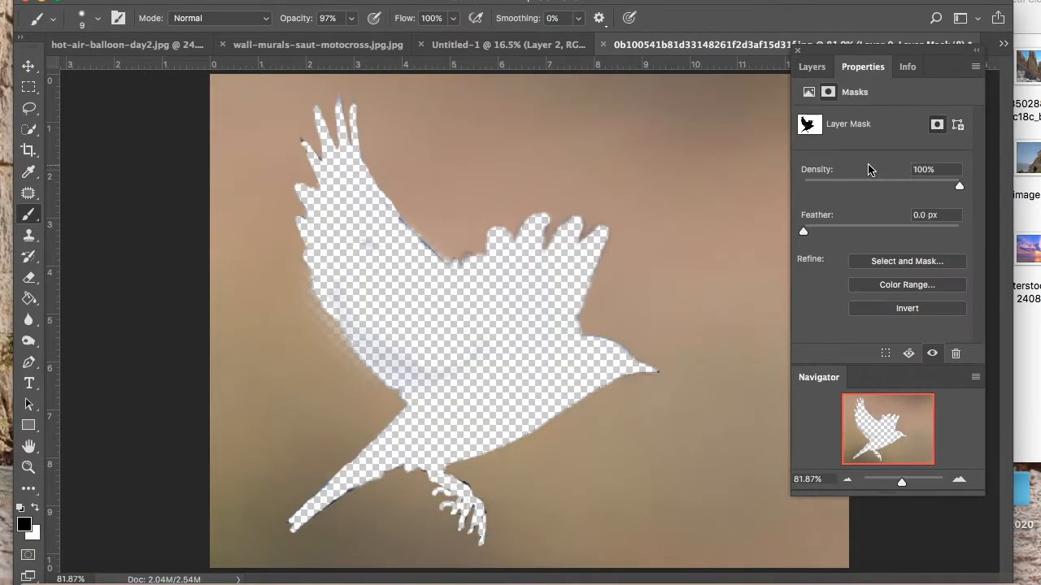
left_click(904, 307)
- Copy the masked bluebird layer and paste it into the Untitled-1 composite
left_click(181, 1)
left_click(207, 92)
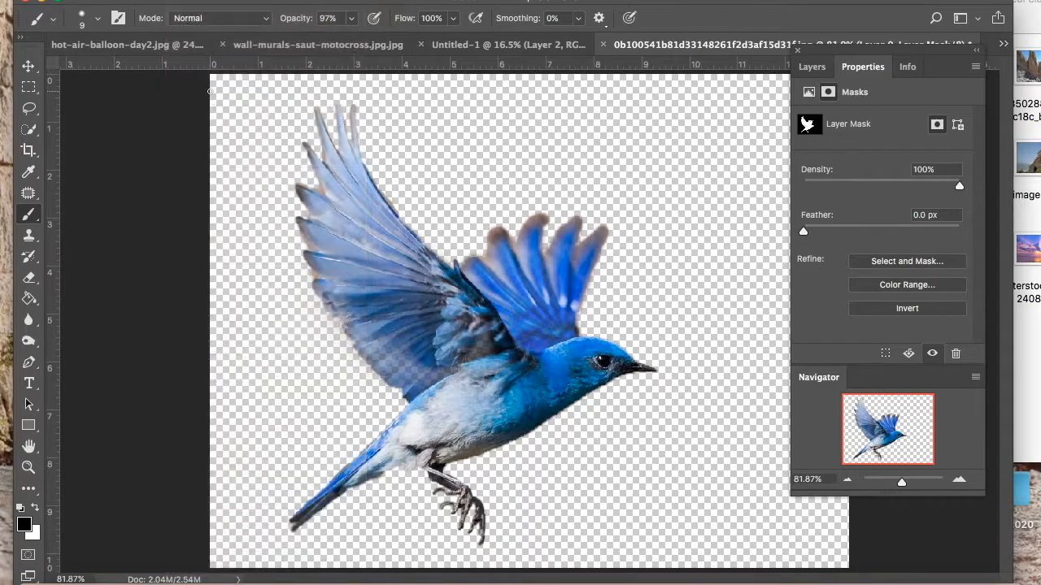
left_click(456, 47)
left_click(181, 1)
left_click(210, 122)
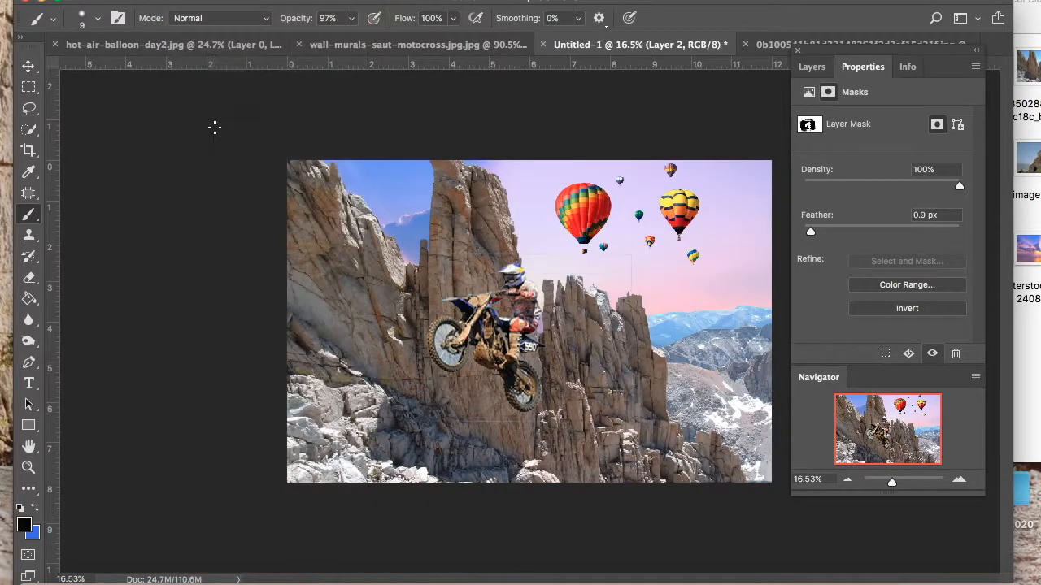
- Place the pasted bluebird beside the motocross rider, rotate it by -3.90 degrees and flip it horizontally
left_click_drag(891, 482, 894, 481)
left_click(24, 72)
left_click_drag(504, 325, 633, 298)
left_click_drag(546, 217, 356, 97)
left_click(178, 0)
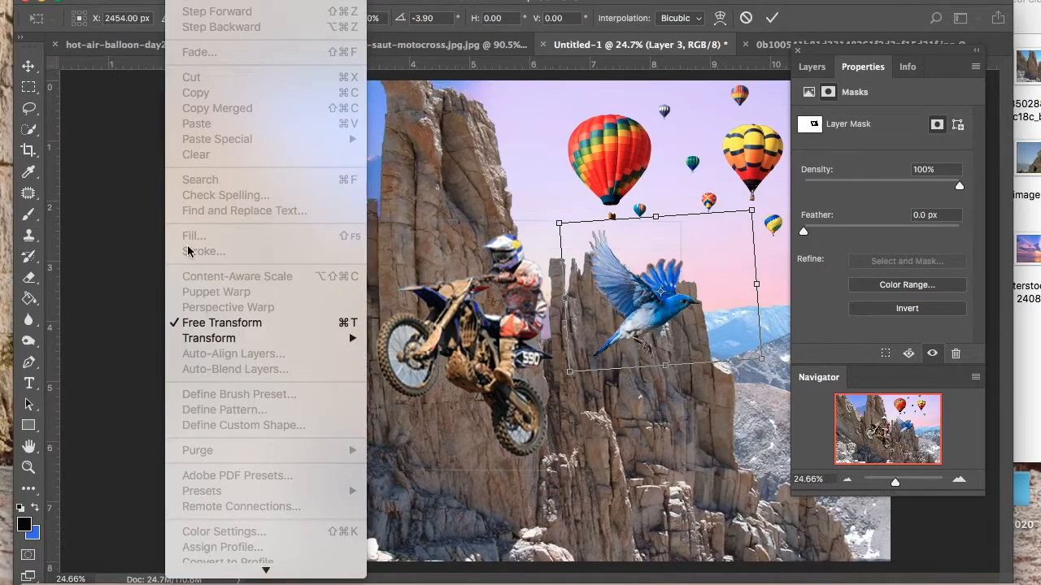
mouse_move(269, 342)
left_click(420, 522)
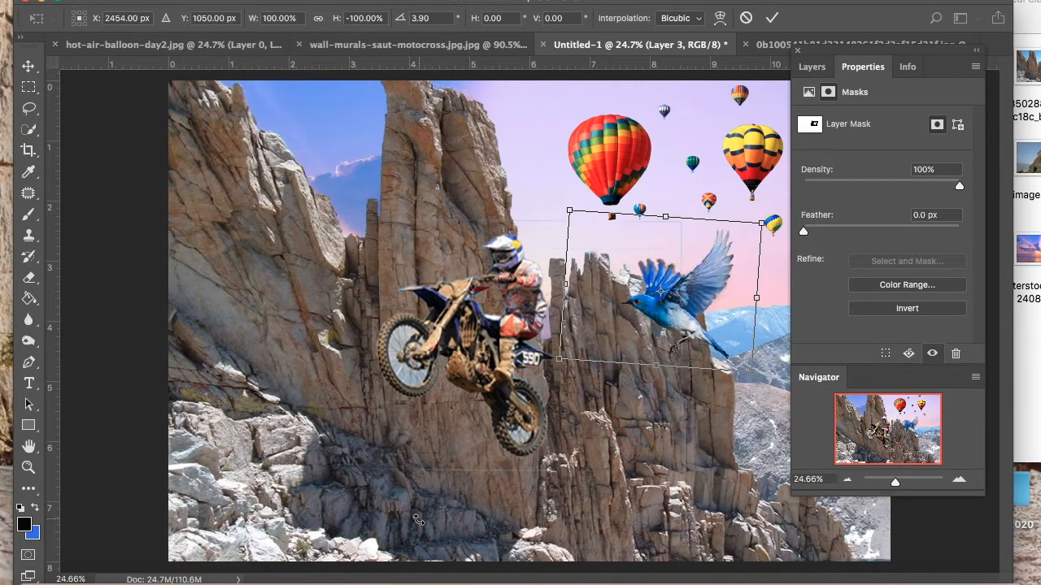
- Enlarge the flipped bluebird to a large foreground figure and position it at the canvas's right side, facing the rider
left_click_drag(564, 205, 248, 25)
left_click_drag(745, 367, 768, 449)
key("Return")
left_click_drag(894, 482, 892, 482)
left_click_drag(547, 306, 674, 355)
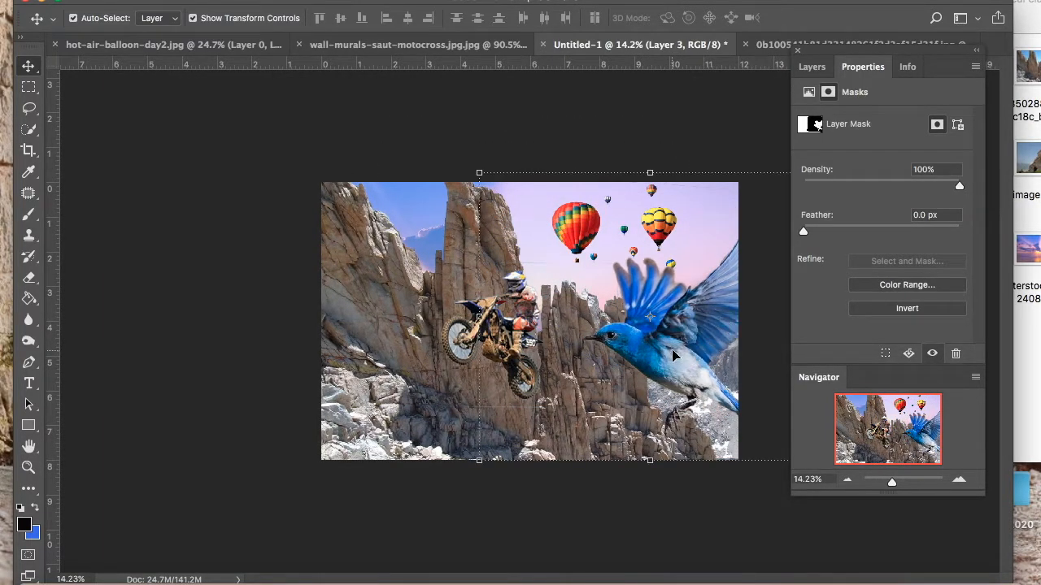
- Move the motocross rider left and slightly up against the cliff, and shift the bluebird left and slightly down
left_click(813, 69)
left_click(498, 305)
left_click_drag(496, 327, 453, 317)
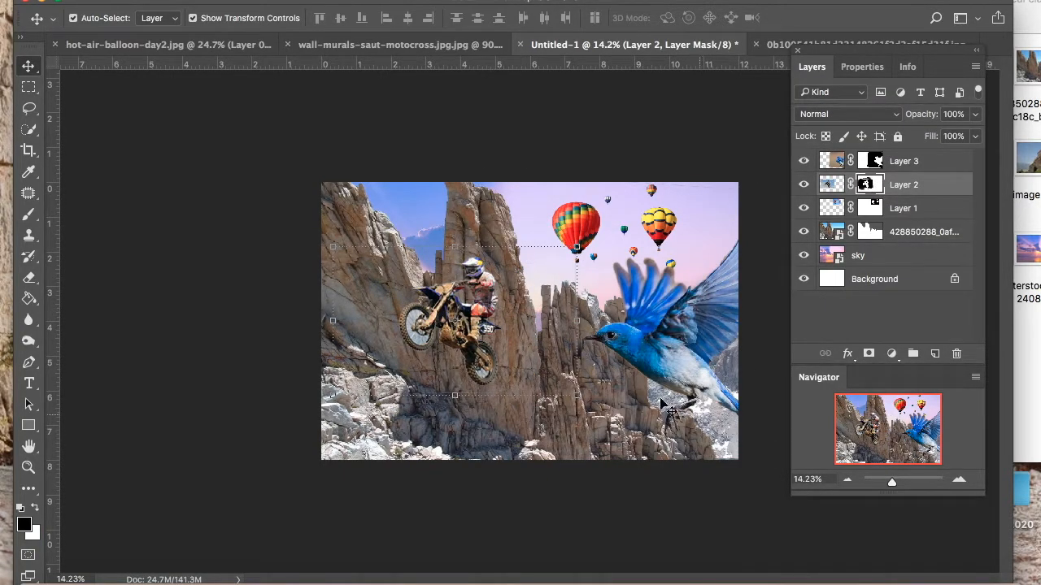
key("super+t")
left_click(27, 66)
left_click(657, 204)
left_click_drag(657, 340, 616, 351)
- On the bluebird's layer mask, brush out a strip of the back wing in black and restore it in white
left_click_drag(891, 482, 897, 484)
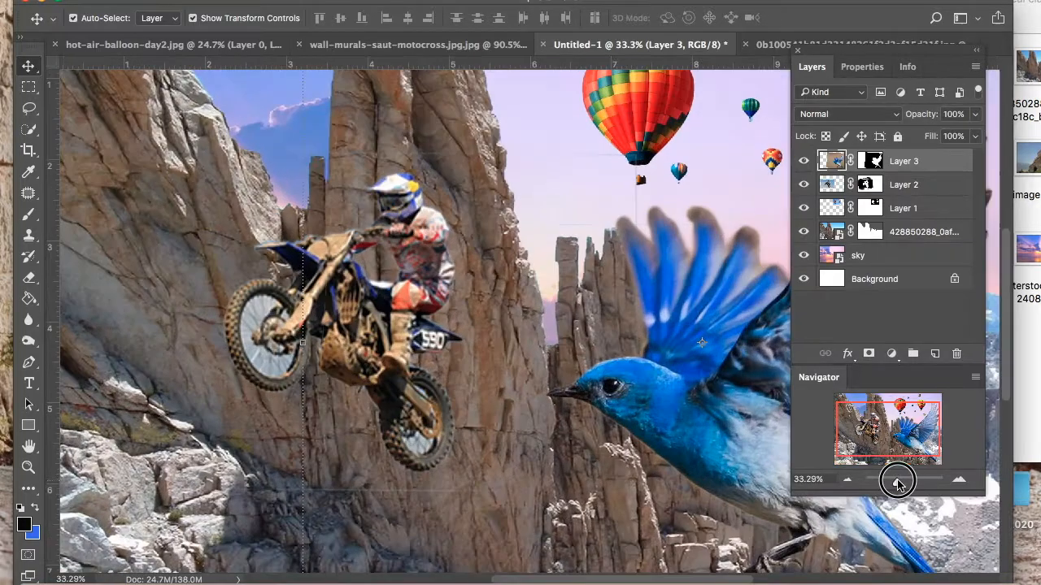
left_click_drag(873, 425, 893, 419)
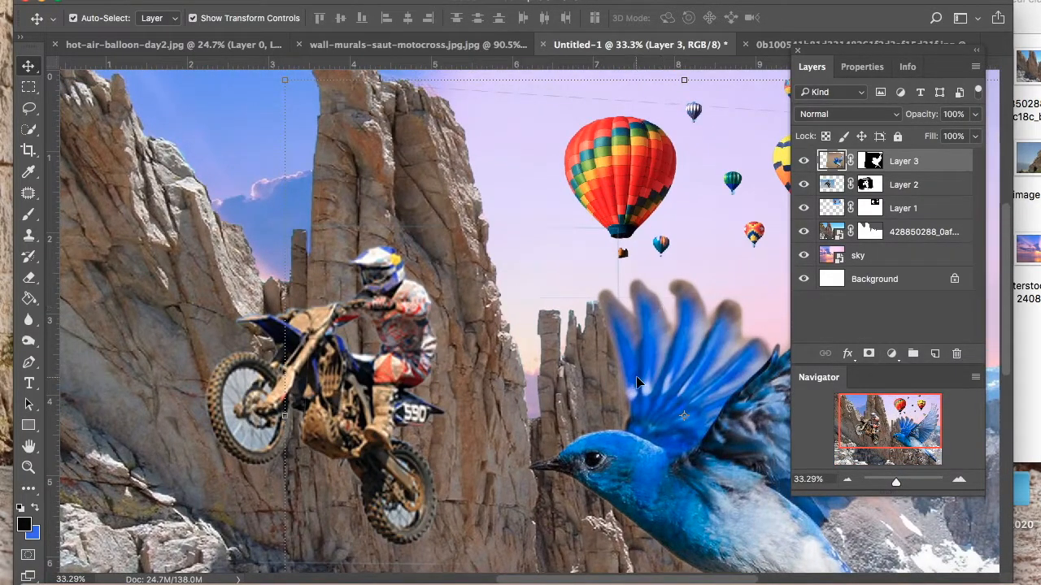
left_click(882, 162)
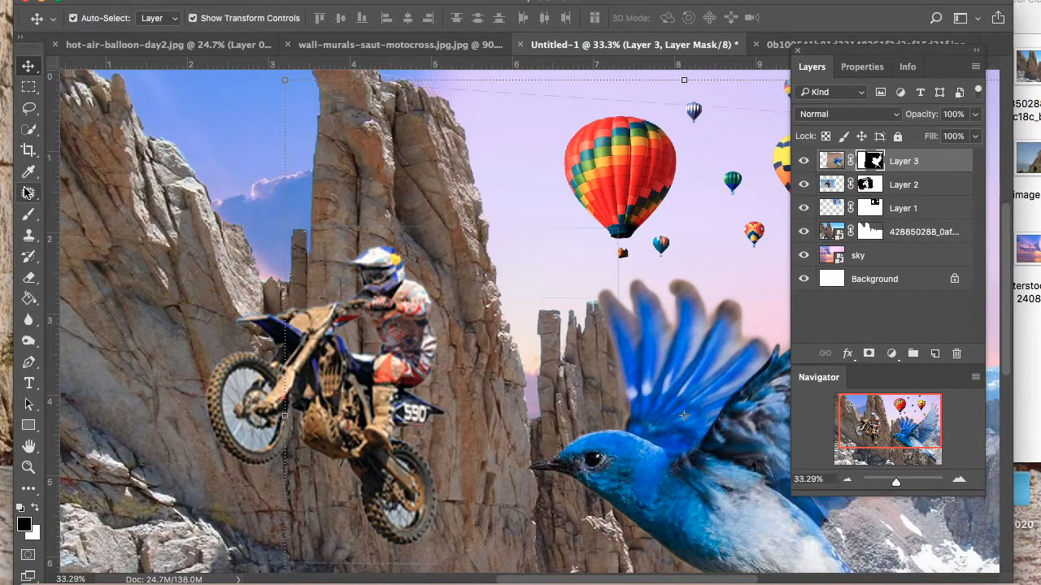
left_click(29, 214)
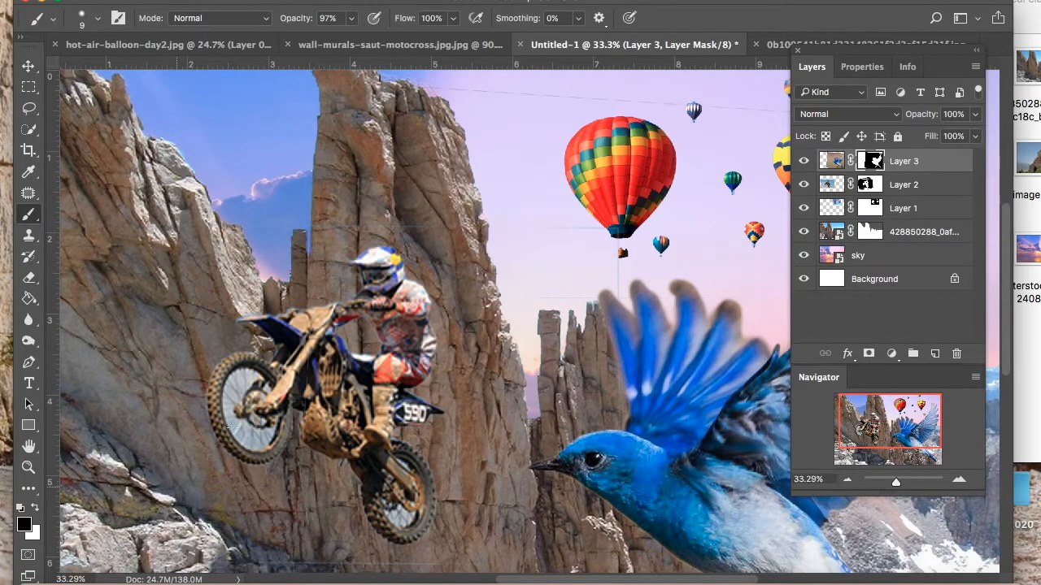
mouse_move(642, 276)
left_mouse_down()
mouse_move(650, 297)
mouse_move(642, 331)
left_mouse_up()
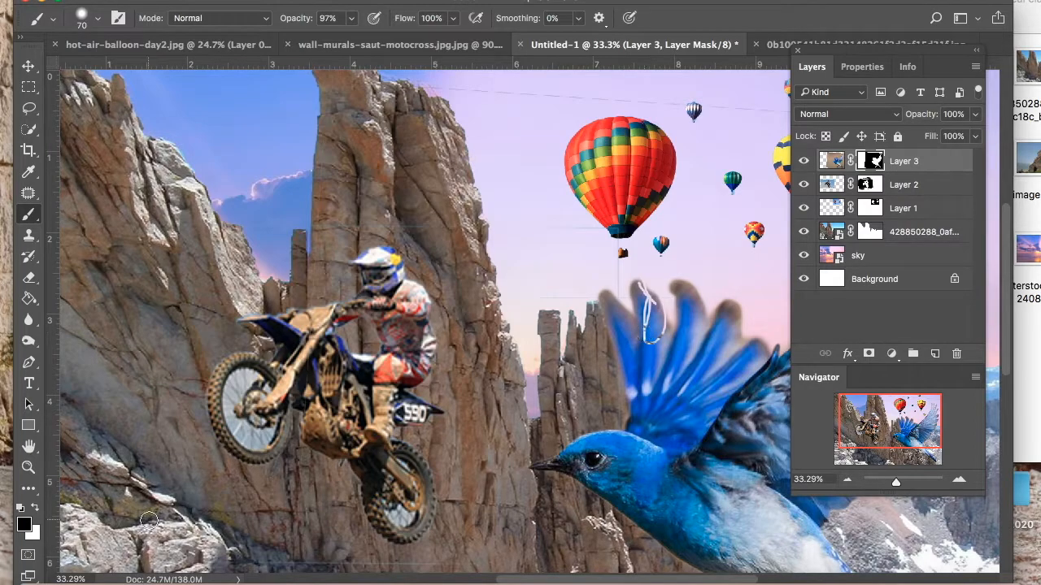
left_click(34, 508)
mouse_move(648, 323)
left_mouse_down()
mouse_move(645, 358)
mouse_move(640, 287)
mouse_move(662, 346)
left_mouse_up()
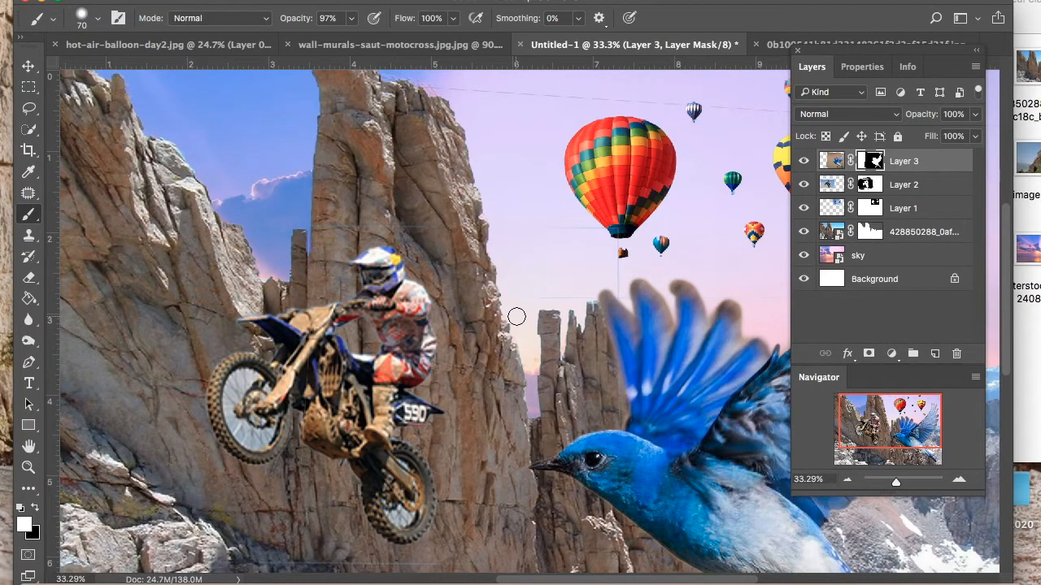
- Paint white on the rider's layer mask to reveal its blue background between the rider and the bluebird
left_click(865, 184)
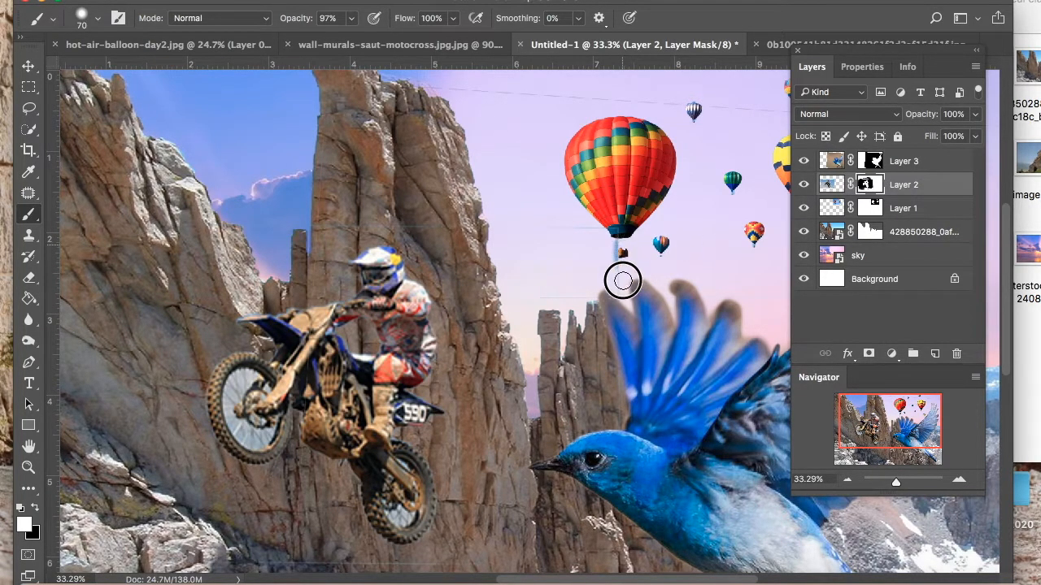
mouse_move(616, 370)
left_mouse_down()
mouse_move(489, 254)
mouse_move(462, 295)
left_mouse_up()
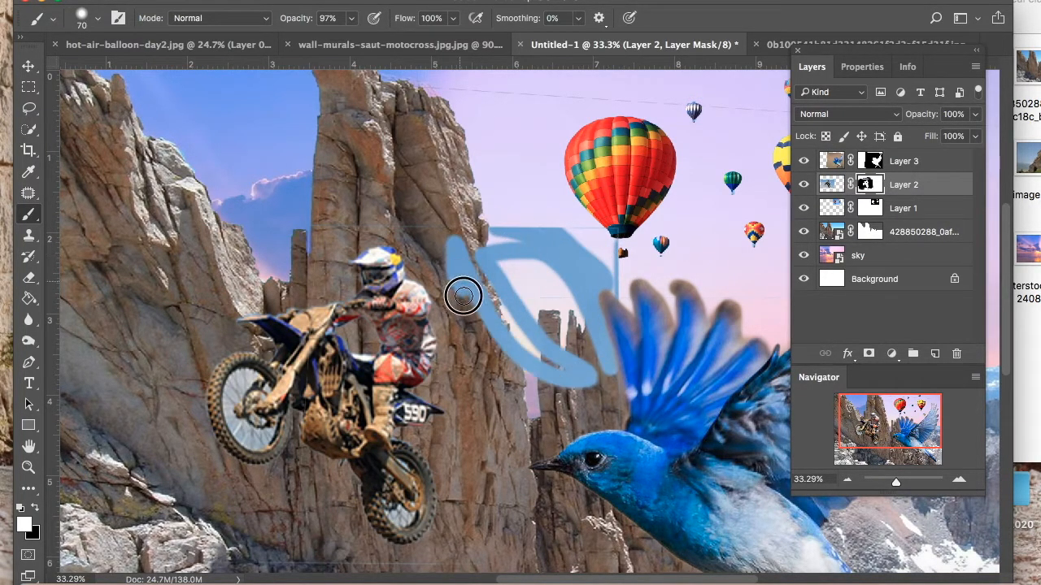
- Hide the revealed blue background on the rider's layer mask by painting black with a 250 px brush
left_click(35, 507)
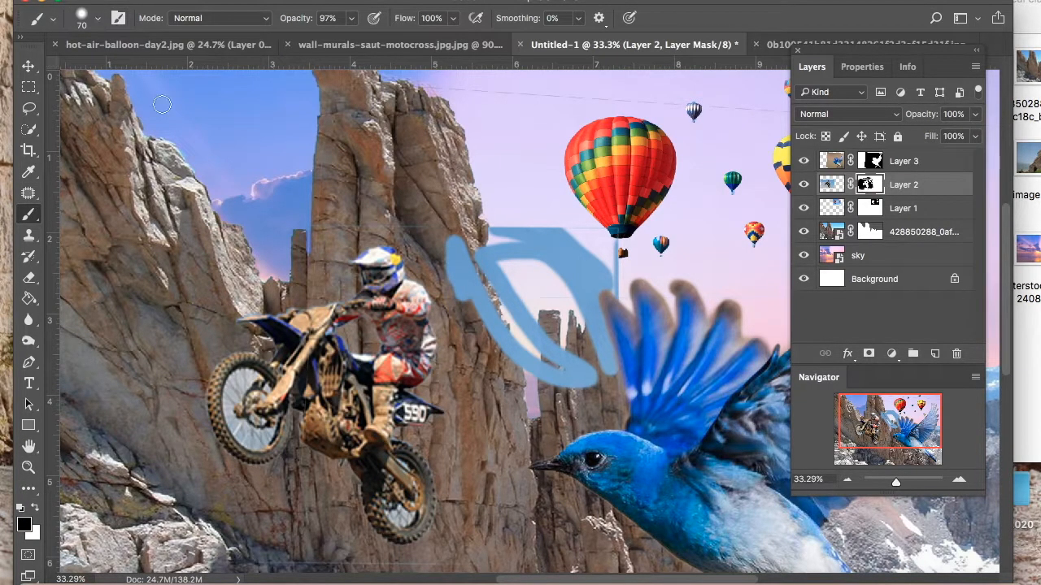
key("bracketright")
key("bracketright")
key("bracketright")
key("bracketright")
key("bracketright")
key("bracketright")
key("bracketright")
key("bracketright")
mouse_move(510, 250)
left_mouse_down()
mouse_move(502, 285)
mouse_move(467, 268)
mouse_move(552, 248)
mouse_move(610, 271)
left_mouse_up()
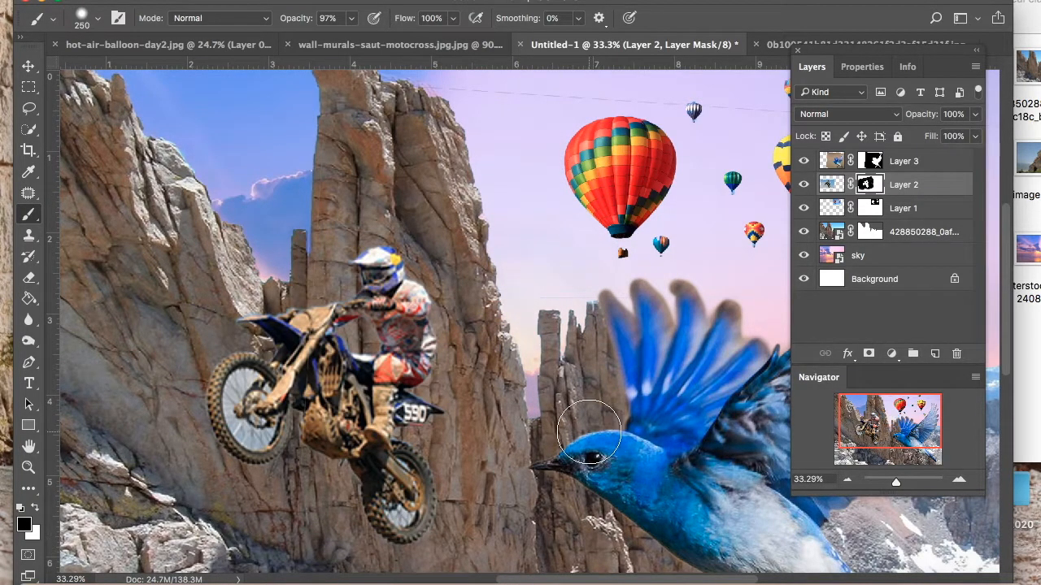
- Move the bluebird right so its front wing and tail extend past the canvas's right edge
left_click_drag(896, 481, 891, 482)
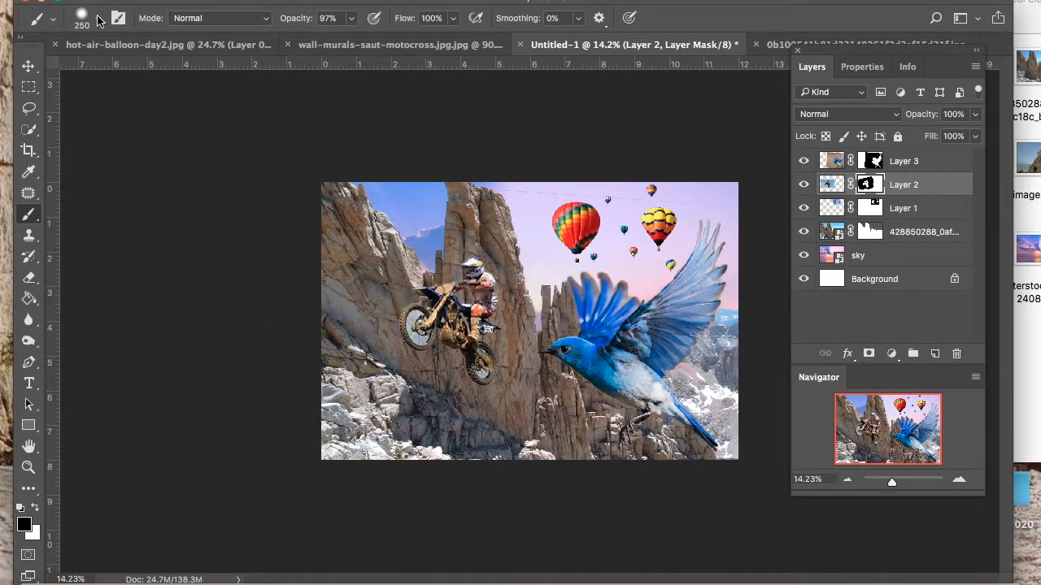
left_click(29, 67)
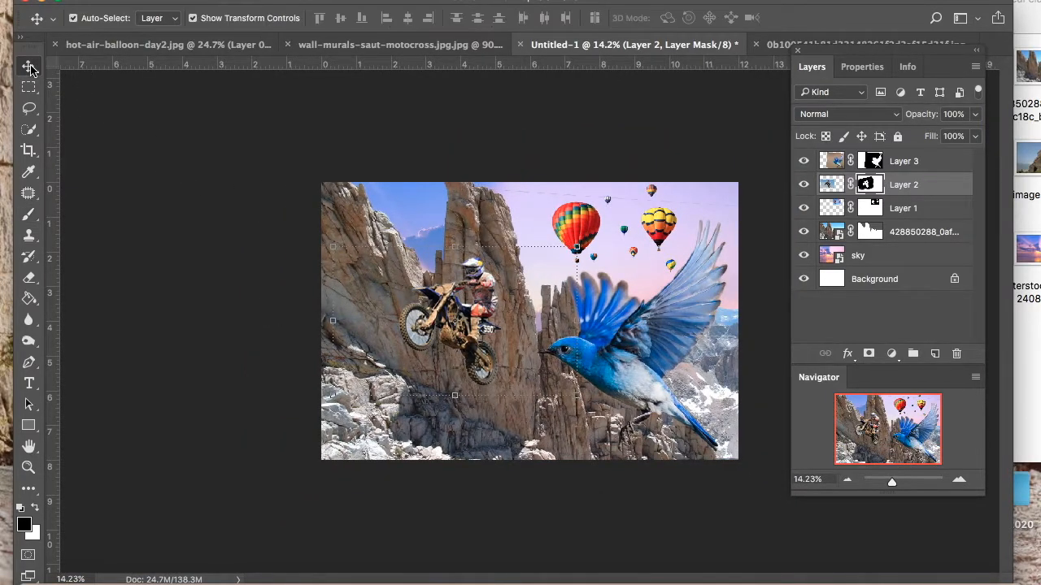
left_click_drag(670, 310, 715, 298)
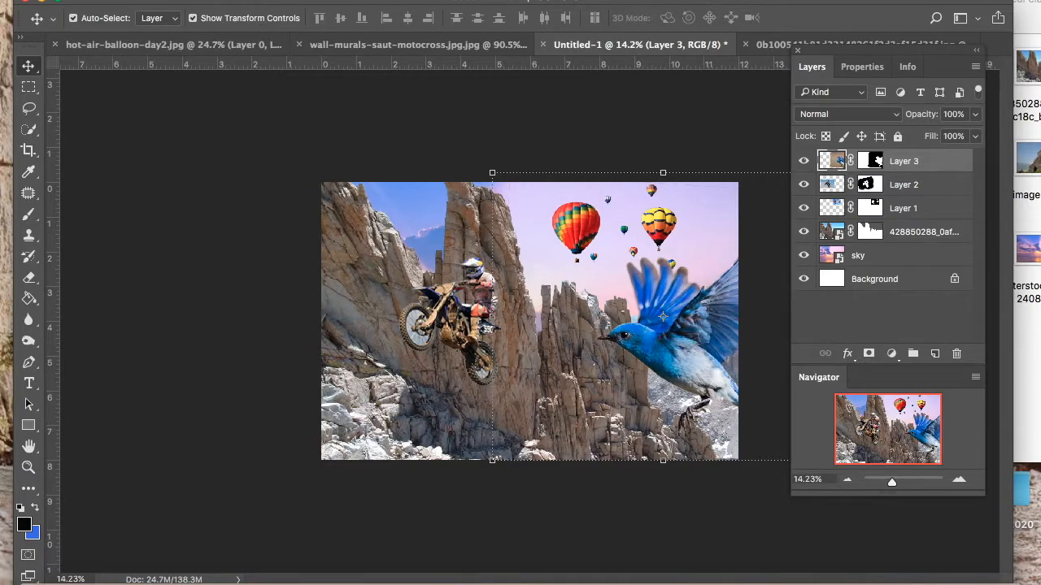
key("super+t")
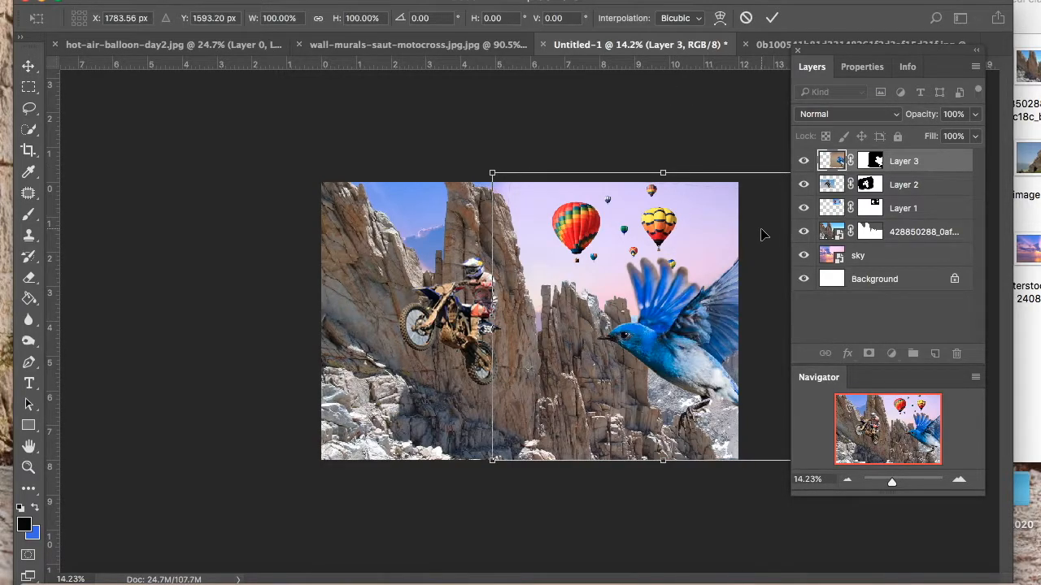
key("Return")
- Lower the opacity of the balloons' layer to 59% and shift the balloons slightly down
left_click(869, 209)
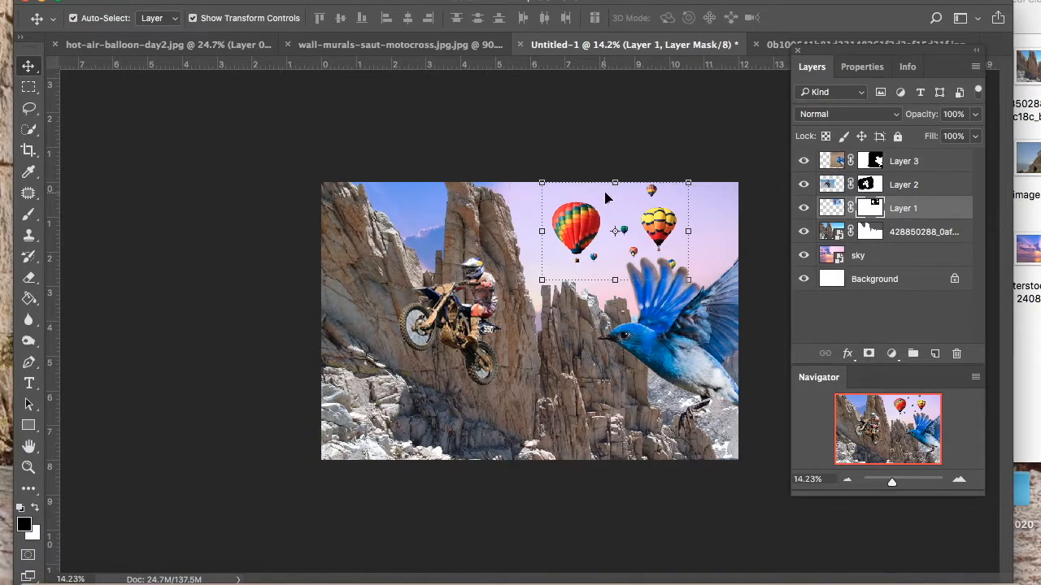
left_click(974, 115)
left_click_drag(971, 133, 941, 135)
mouse_move(596, 226)
left_mouse_down()
mouse_move(609, 221)
mouse_move(578, 269)
mouse_move(585, 242)
left_mouse_up()
- Rename the balloons' layer, Layer 1, to "balloons" and Layer 2 to "bird"
left_click(898, 210)
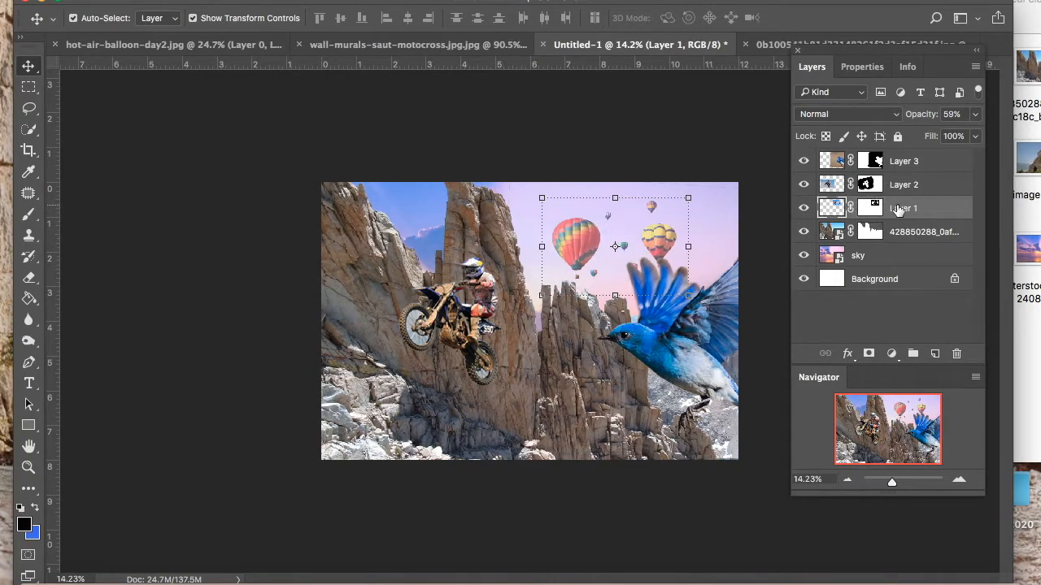
double_click(898, 210)
type("balloons")
left_click(924, 191)
double_click(902, 186)
type("bird")
- Rename Layer 3 to "moto" and the cliff image layer to "mountains"
left_click(910, 165)
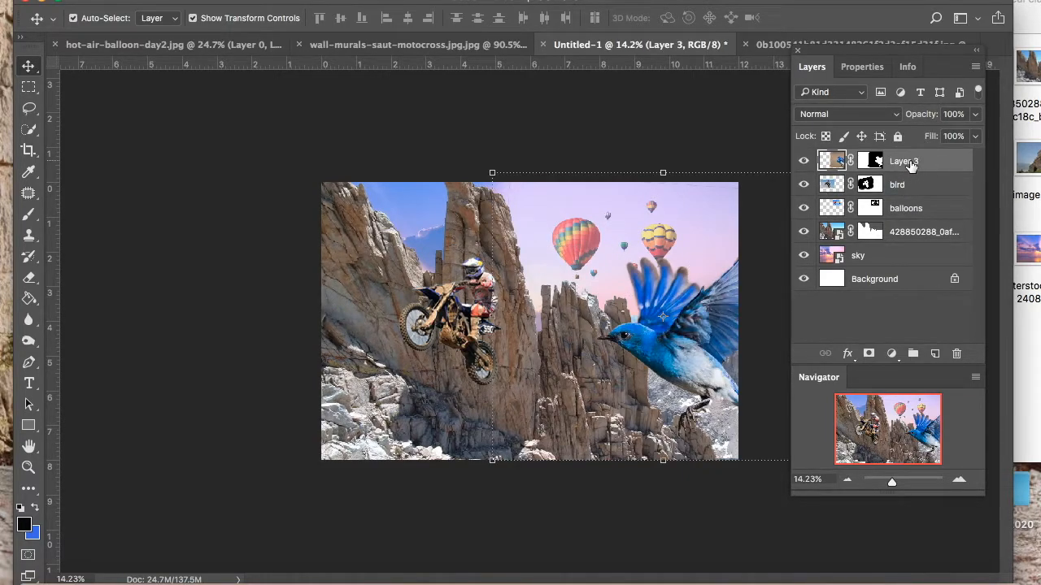
double_click(904, 161)
type("moto")
left_click(920, 234)
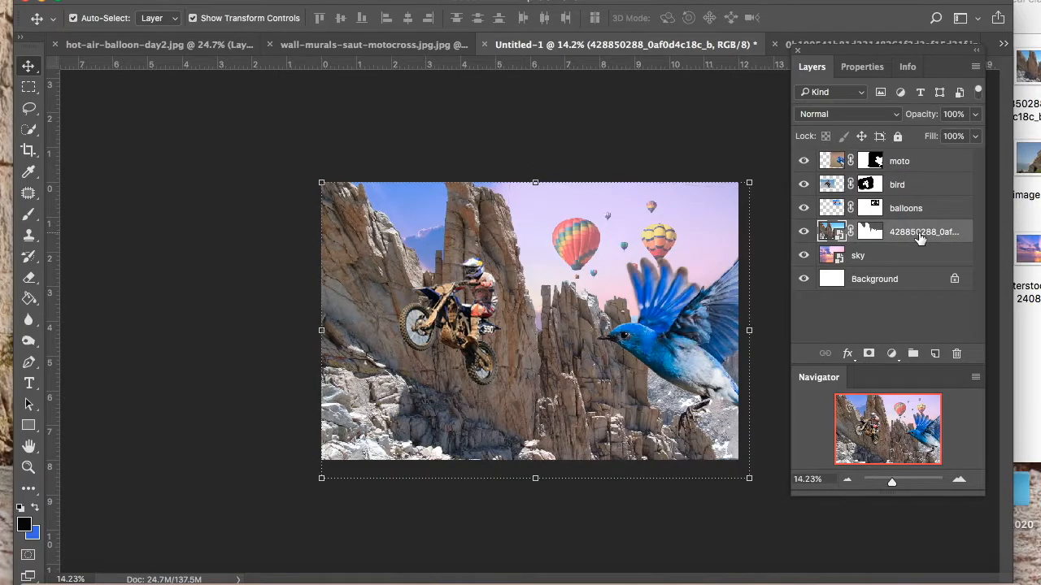
left_click(894, 279)
double_click(905, 233)
type("mountains")
- Reorder the balloons layer beneath the mountains layer and move the balloons up and right in the sky
left_click(905, 210)
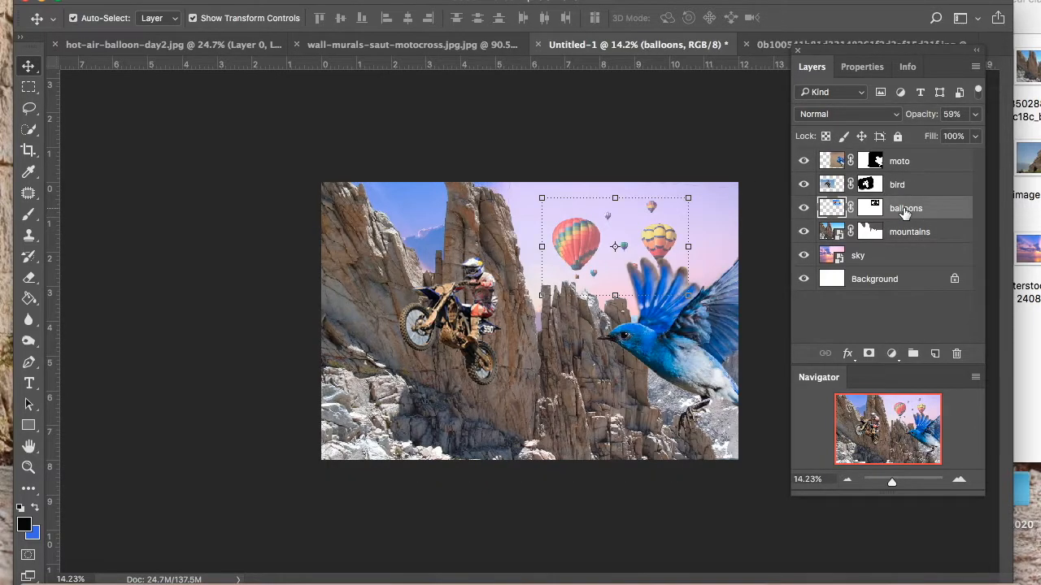
left_click_drag(881, 208, 899, 244)
left_click_drag(577, 251, 603, 234)
- Open the opacity setting of the balloons layer
left_click(975, 115)
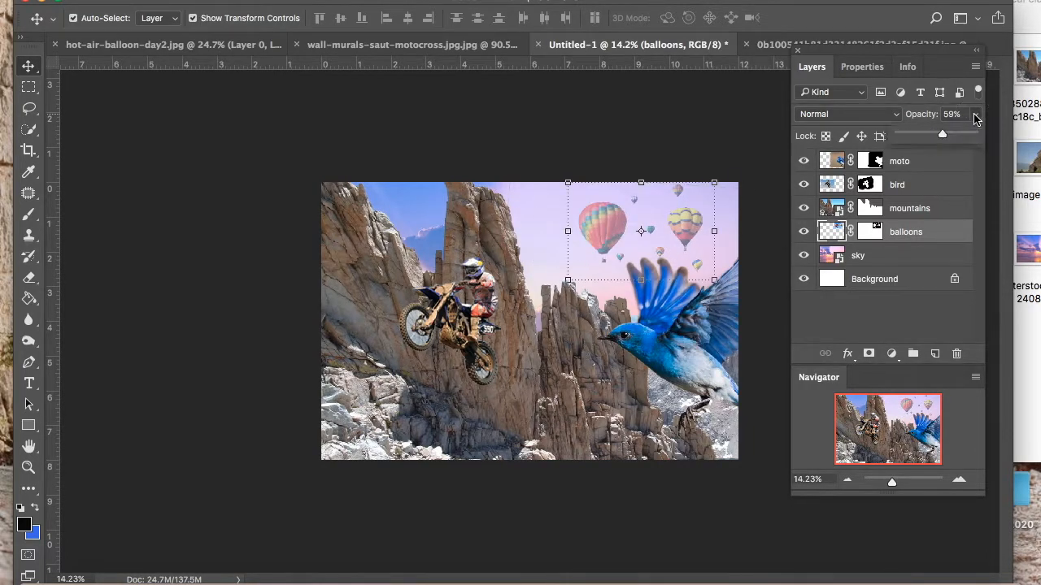